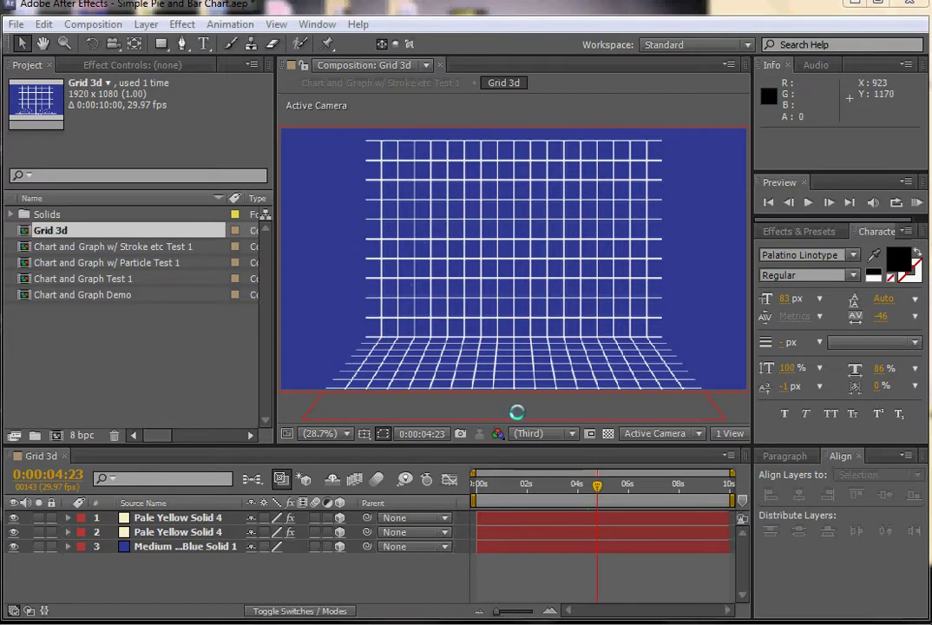
Step: Orbit a custom 3D view to inspect the grid, then return to the active camera
{"action": "left_click", "coordinate": [649, 433]}
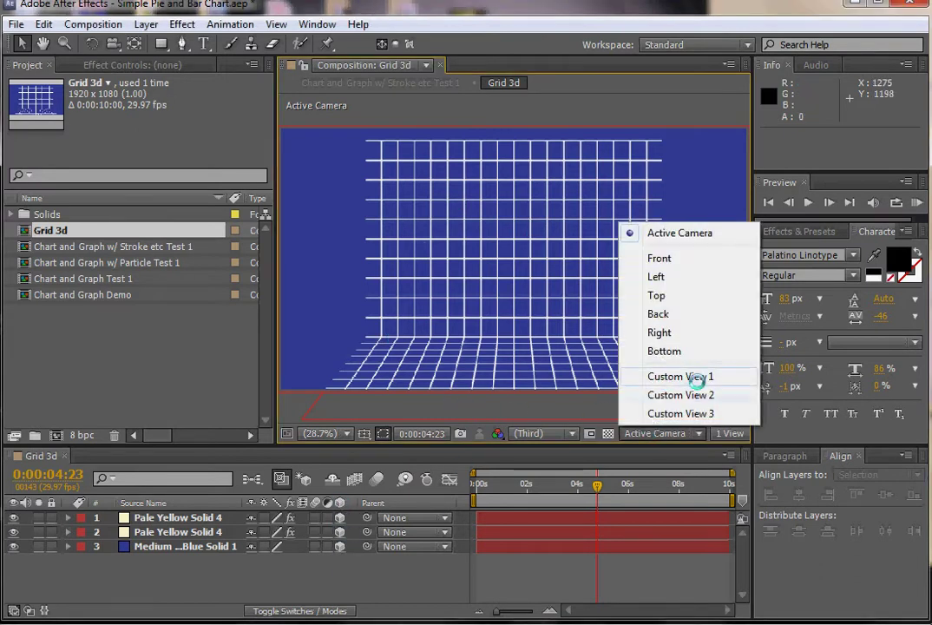
{"action": "left_click", "coordinate": [695, 380]}
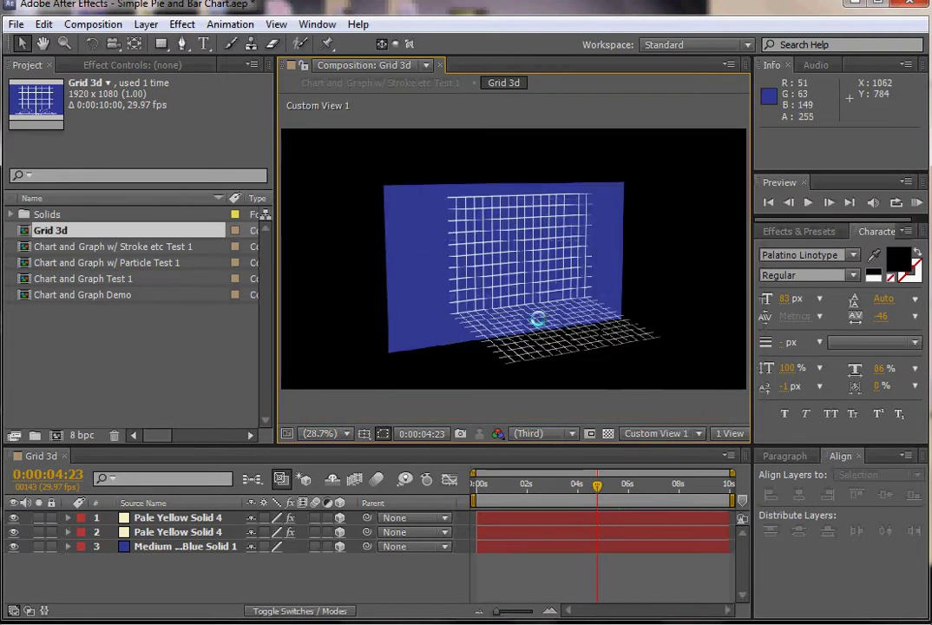
{"action": "mouse_move", "coordinate": [466, 266]}
{"action": "left_mouse_down"}
{"action": "mouse_move", "coordinate": [414, 284]}
{"action": "mouse_move", "coordinate": [485, 345]}
{"action": "mouse_move", "coordinate": [535, 250]}
{"action": "mouse_move", "coordinate": [547, 258]}
{"action": "mouse_move", "coordinate": [460, 351]}
{"action": "left_mouse_up"}
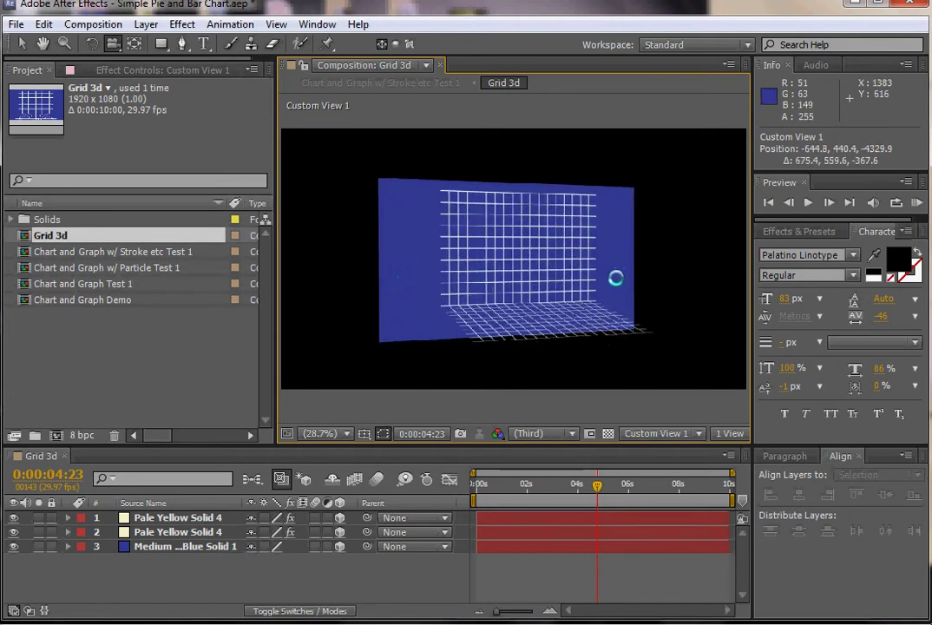
{"action": "mouse_move", "coordinate": [598, 286]}
{"action": "left_mouse_down"}
{"action": "mouse_move", "coordinate": [555, 279]}
{"action": "mouse_move", "coordinate": [566, 289]}
{"action": "left_mouse_up"}
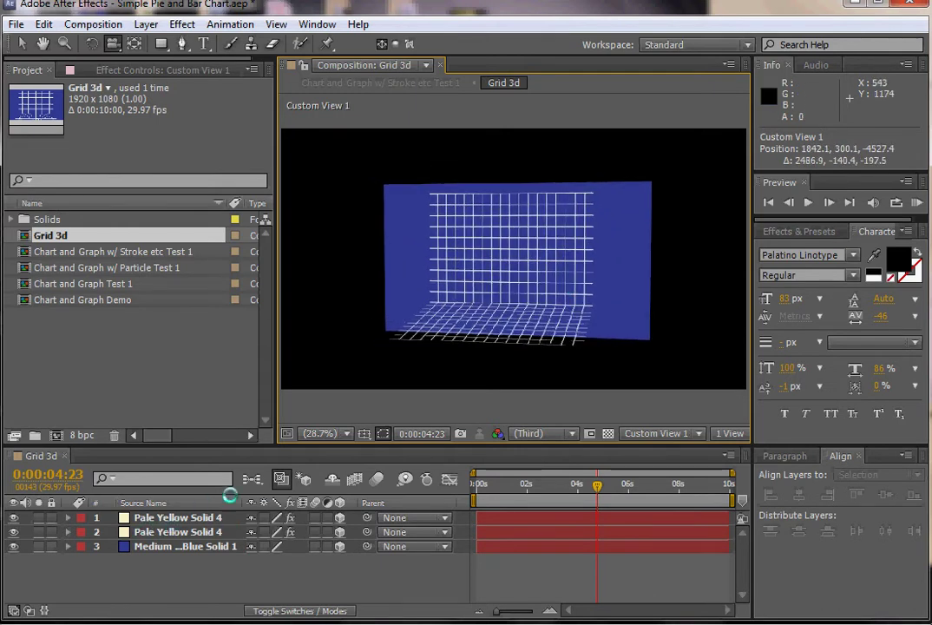
{"action": "mouse_move", "coordinate": [493, 315]}
{"action": "left_mouse_down"}
{"action": "mouse_move", "coordinate": [535, 320]}
{"action": "mouse_move", "coordinate": [510, 317]}
{"action": "left_mouse_up"}
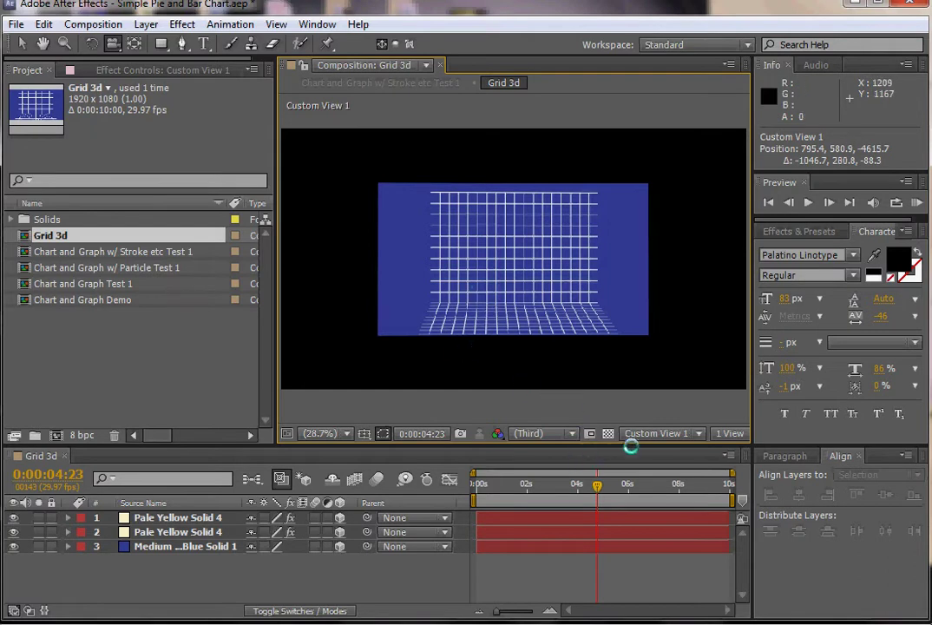
{"action": "left_click", "coordinate": [640, 433]}
{"action": "left_click", "coordinate": [671, 233]}
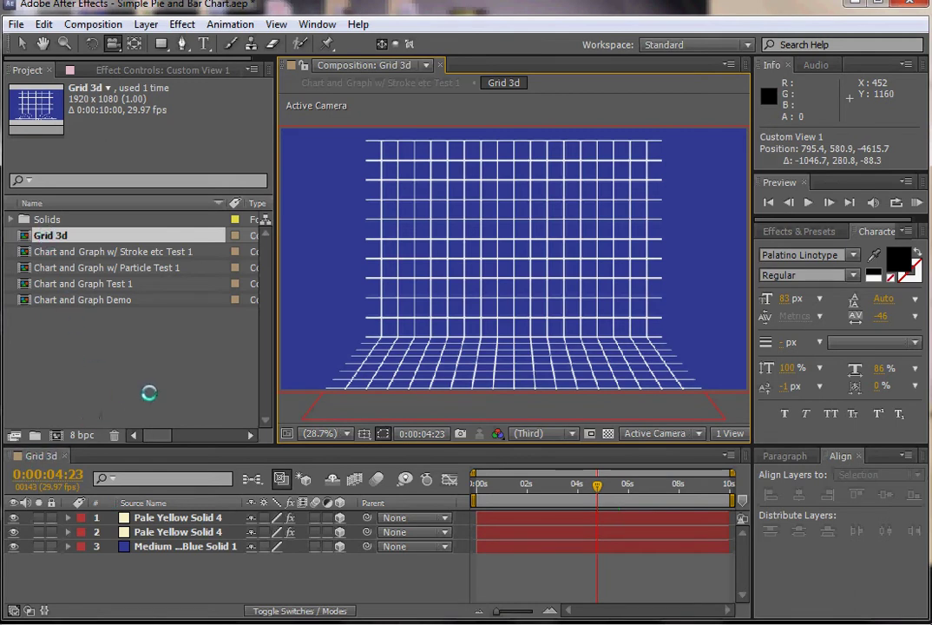
Step: Close the Grid 3d timeline and create a 1920×1080, 10-second composition named Line Graph
{"action": "left_click", "coordinate": [63, 456]}
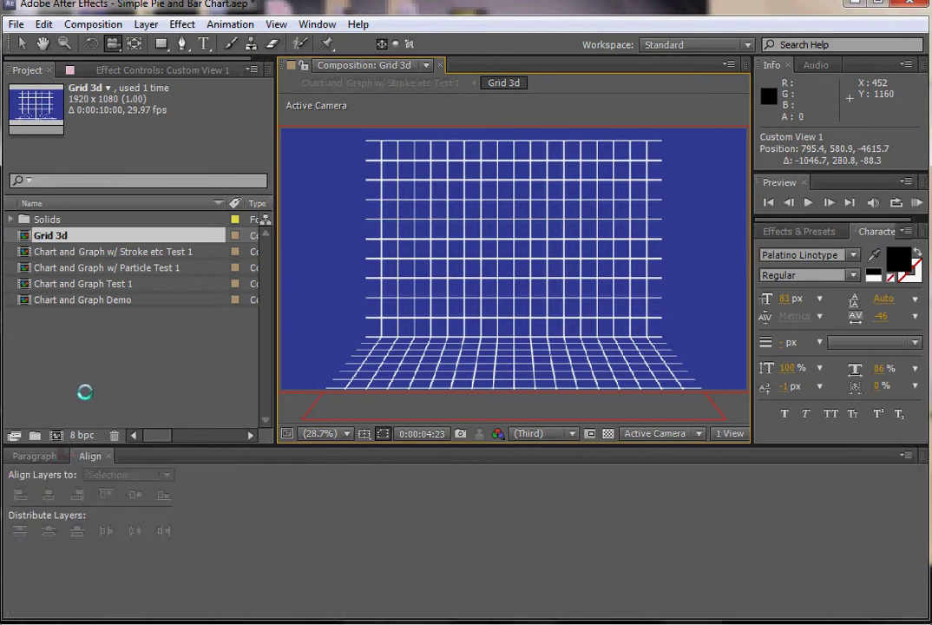
{"action": "left_click", "coordinate": [90, 24]}
{"action": "left_click", "coordinate": [97, 42]}
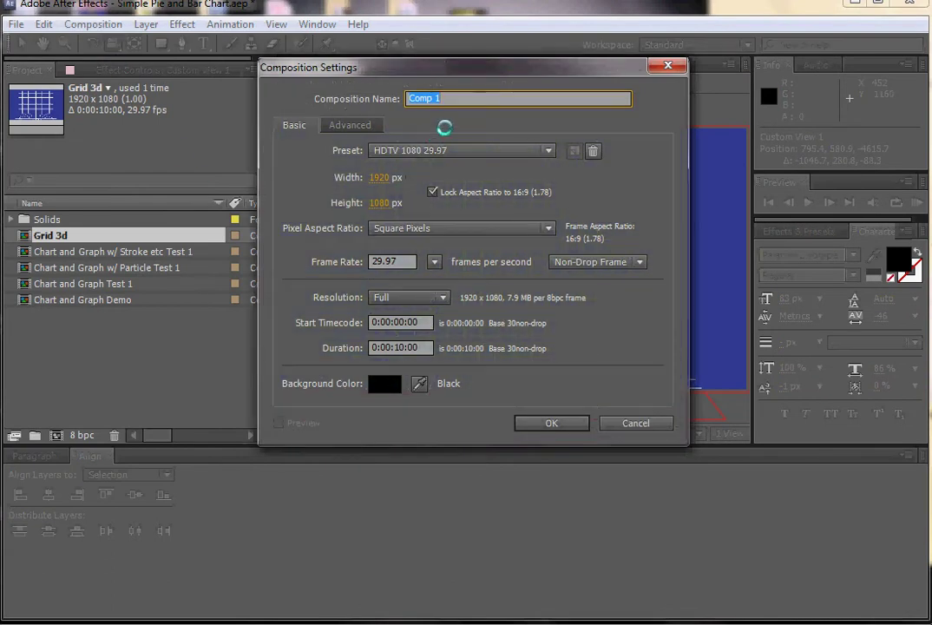
{"action": "type", "text": "Line Graph"}
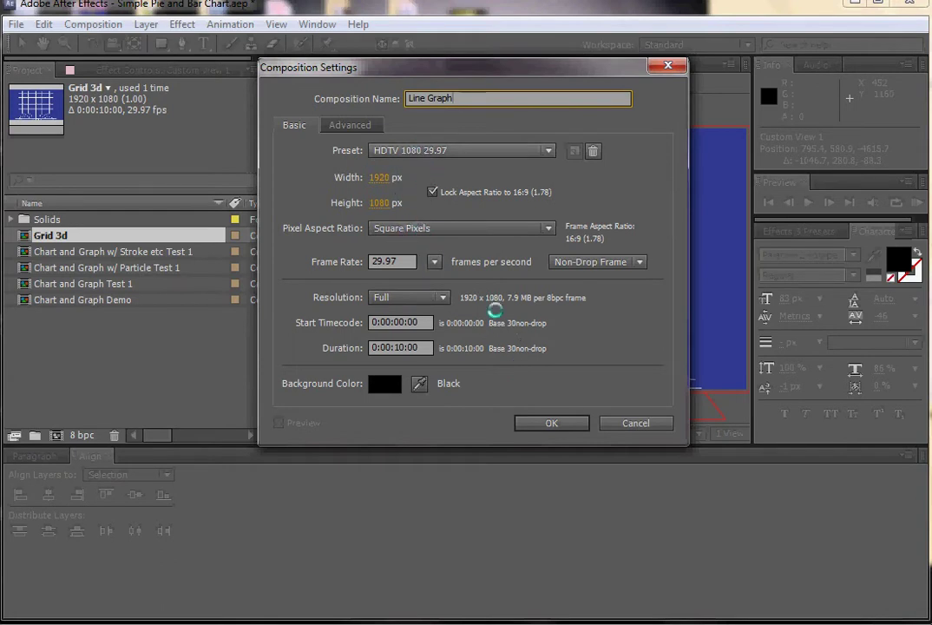
{"action": "left_click", "coordinate": [534, 423]}
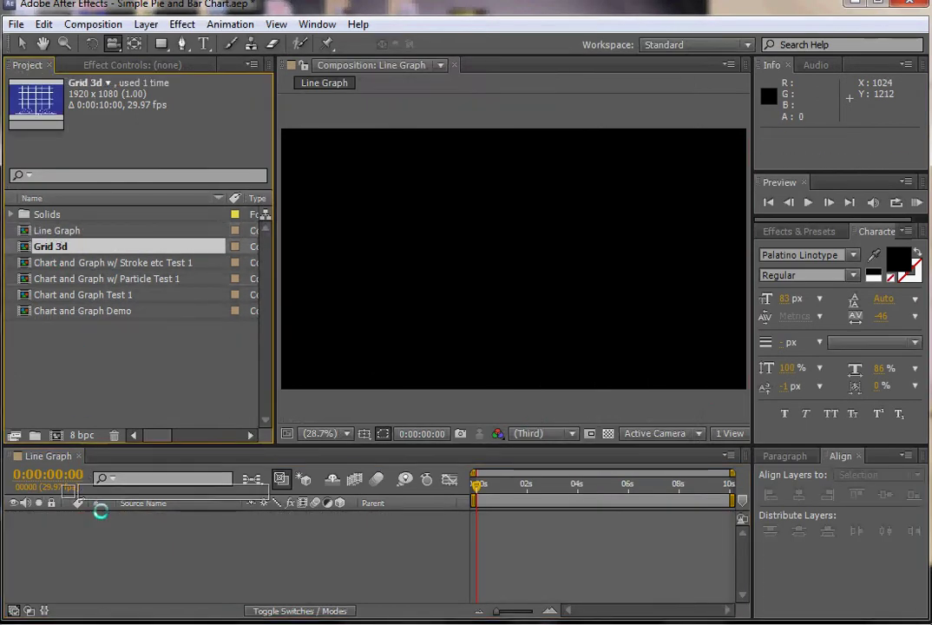
Step: Add Grid 3d to Line Graph with its 3D Layer and Collapse Transformations switches on
{"action": "left_click_drag", "start_coordinate": [49, 246], "coordinate": [108, 537]}
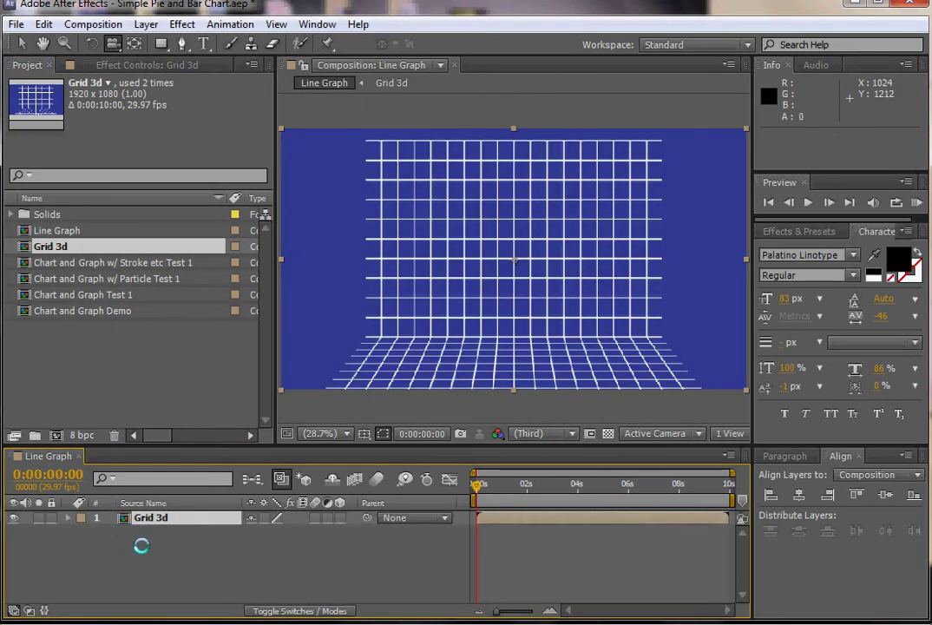
{"action": "left_click", "coordinate": [144, 545]}
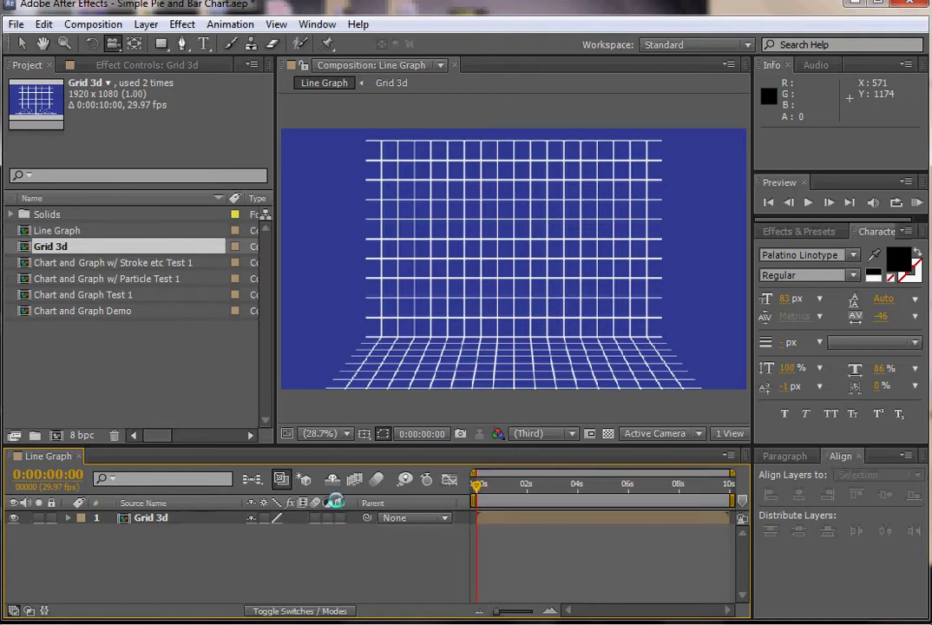
{"action": "left_click", "coordinate": [338, 517]}
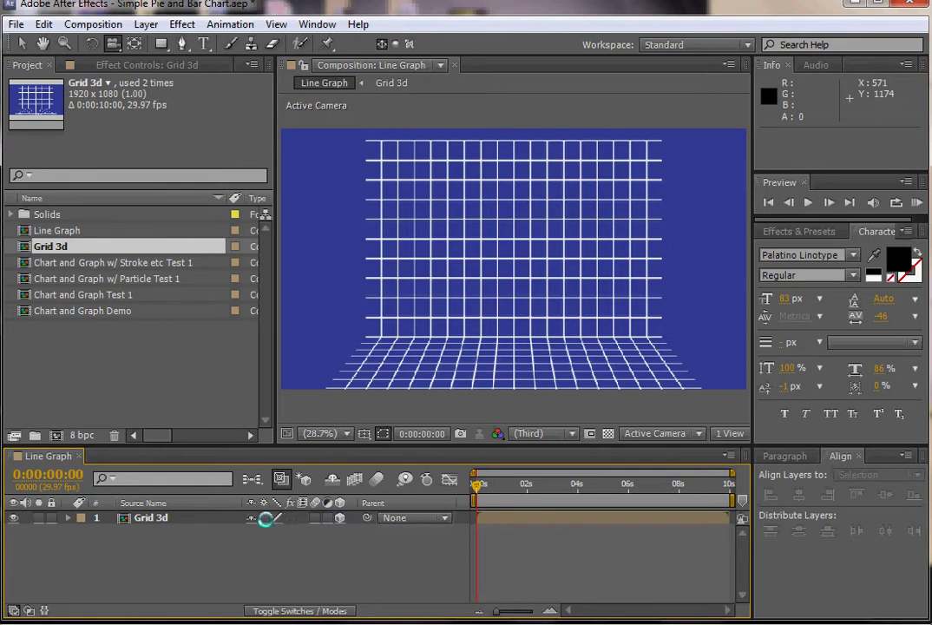
{"action": "left_click", "coordinate": [263, 518]}
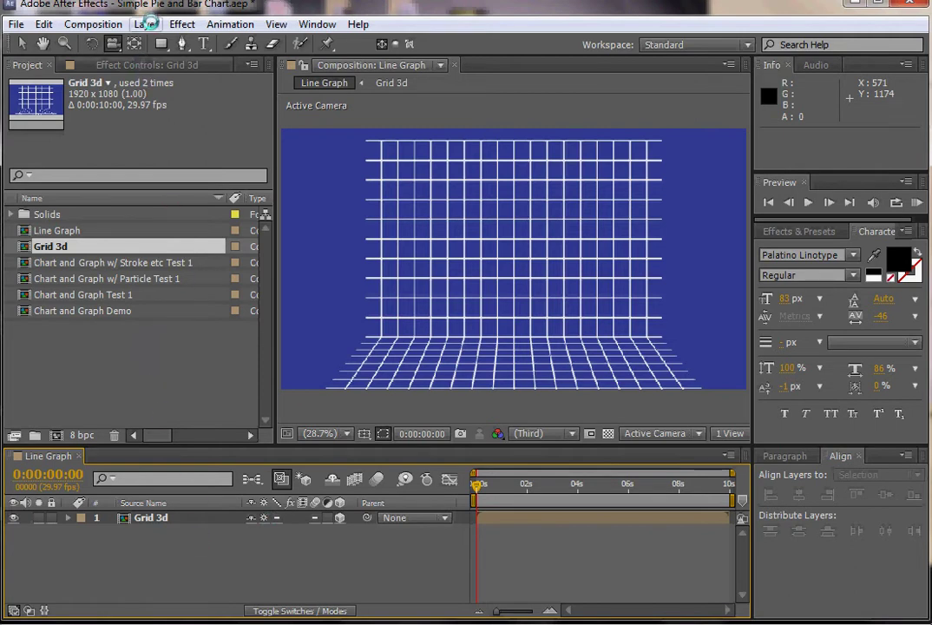
Step: Drag White Solid 5 from the Solids folder into Line Graph above Grid 3d
{"action": "left_click", "coordinate": [146, 24]}
{"action": "mouse_move", "coordinate": [147, 43]}
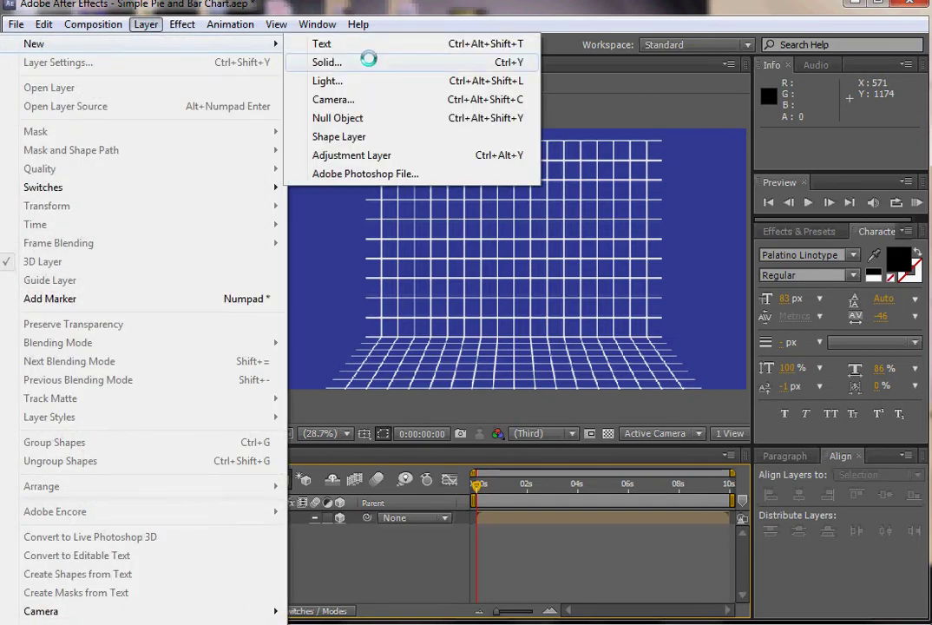
{"action": "left_click", "coordinate": [318, 24]}
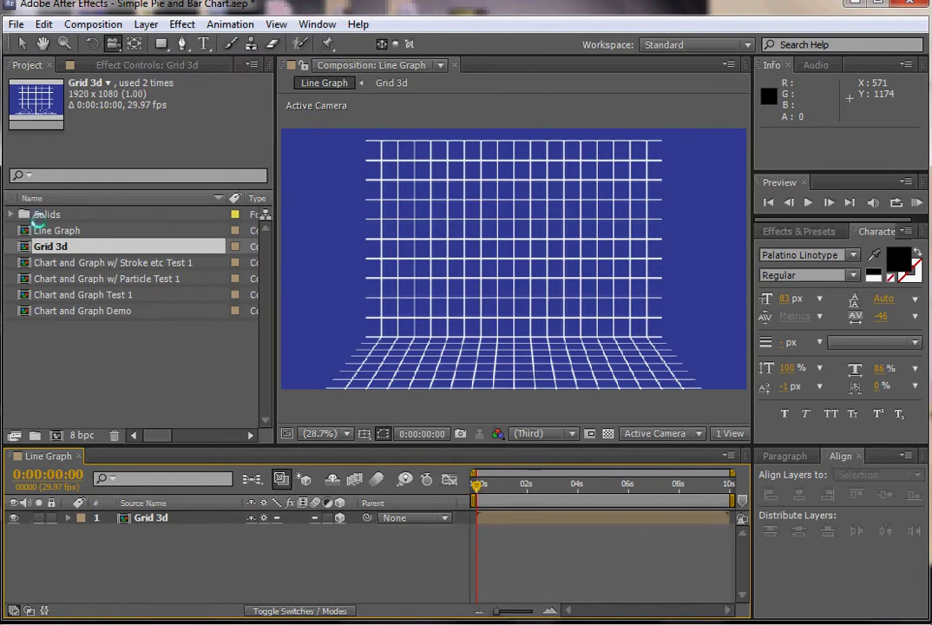
{"action": "left_click", "coordinate": [11, 214]}
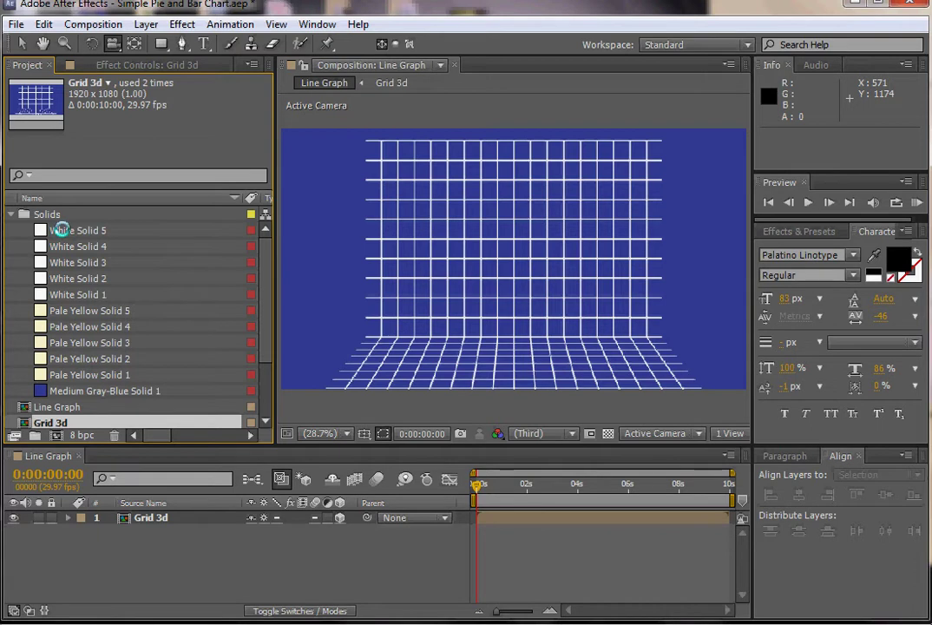
{"action": "left_click", "coordinate": [60, 229]}
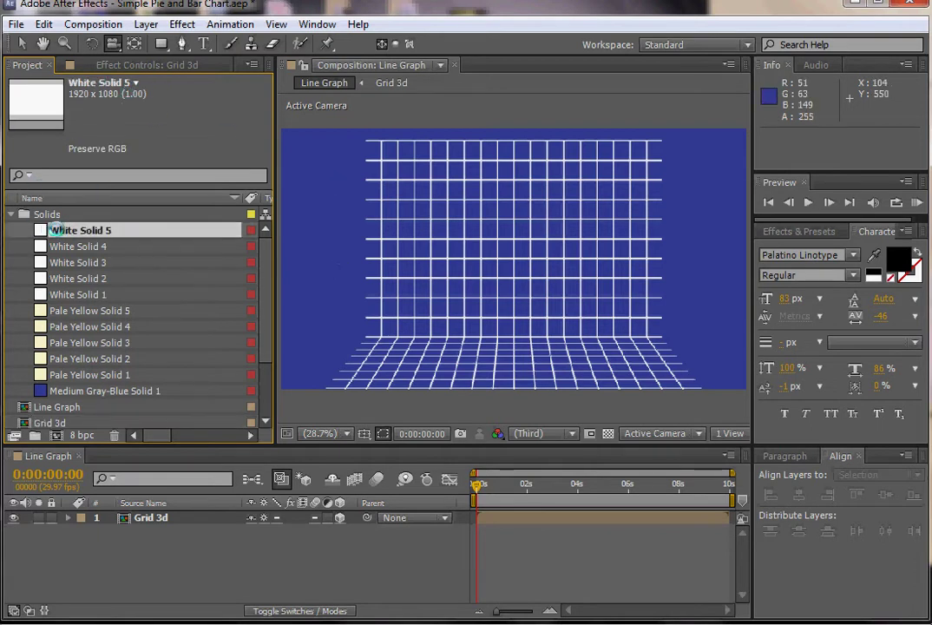
{"action": "mouse_move", "coordinate": [48, 229]}
{"action": "left_mouse_down"}
{"action": "mouse_move", "coordinate": [173, 548]}
{"action": "mouse_move", "coordinate": [170, 518]}
{"action": "left_mouse_up"}
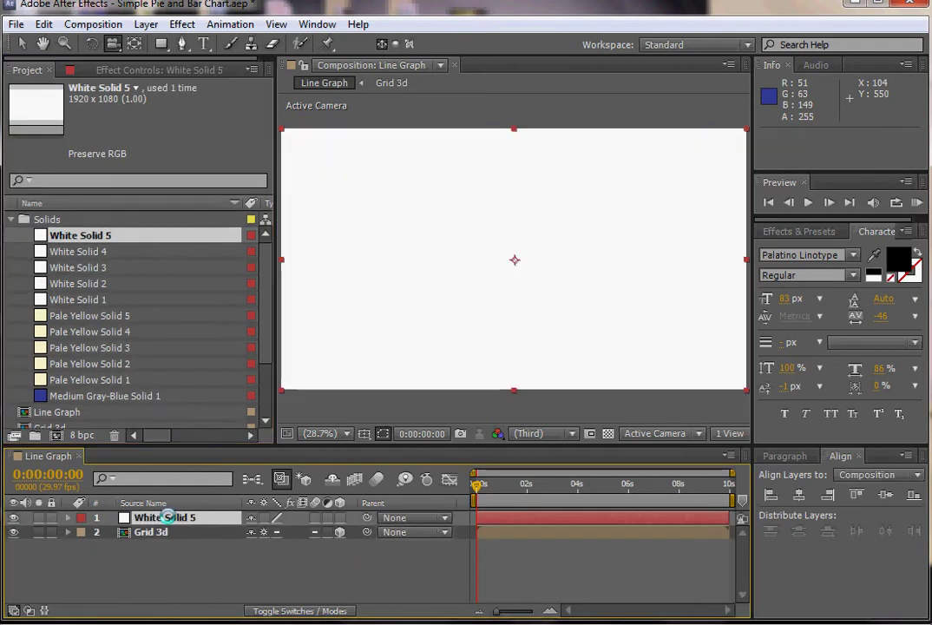
{"action": "left_click", "coordinate": [10, 219]}
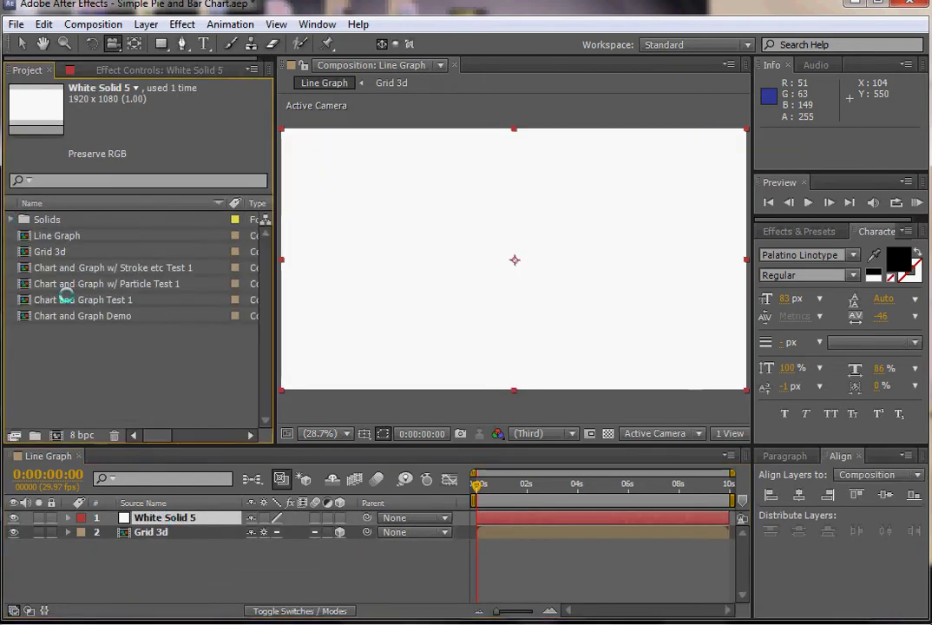
{"action": "left_click", "coordinate": [170, 517]}
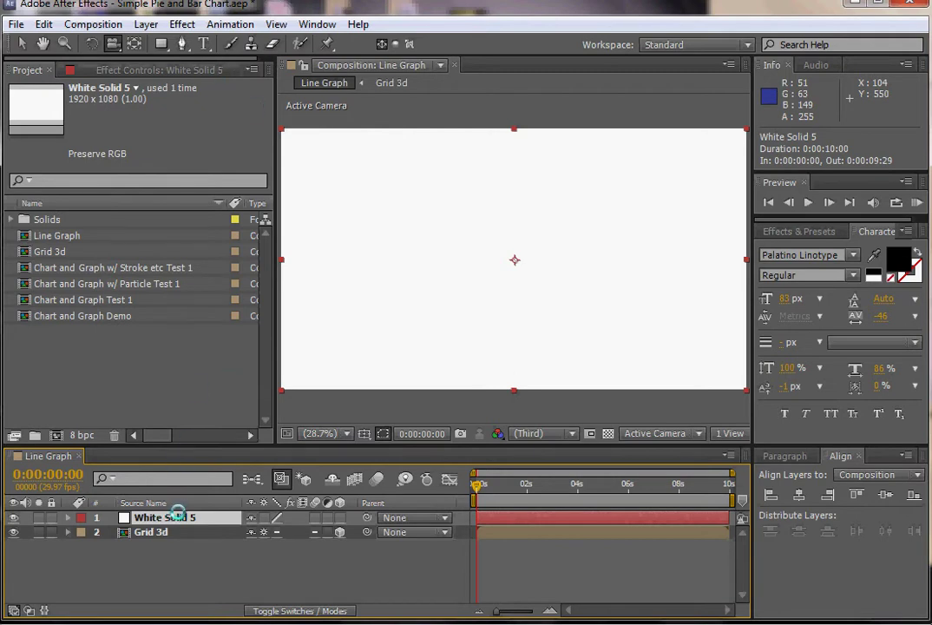
Step: Apply a Stroke effect to White Solid 5 with Paint Style set to Reveal Original Image
{"action": "right_click", "coordinate": [176, 516]}
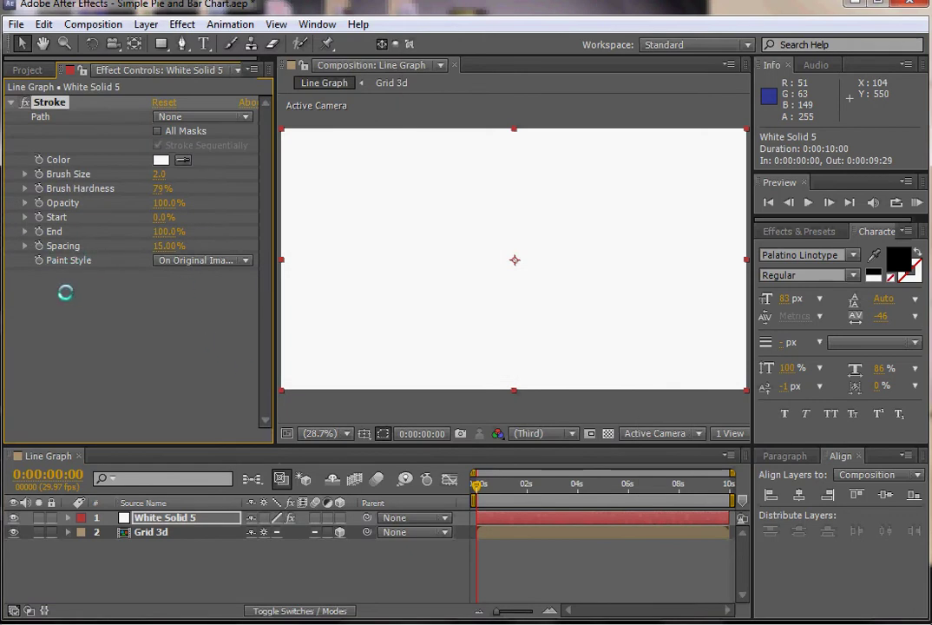
{"action": "left_click", "coordinate": [205, 257]}
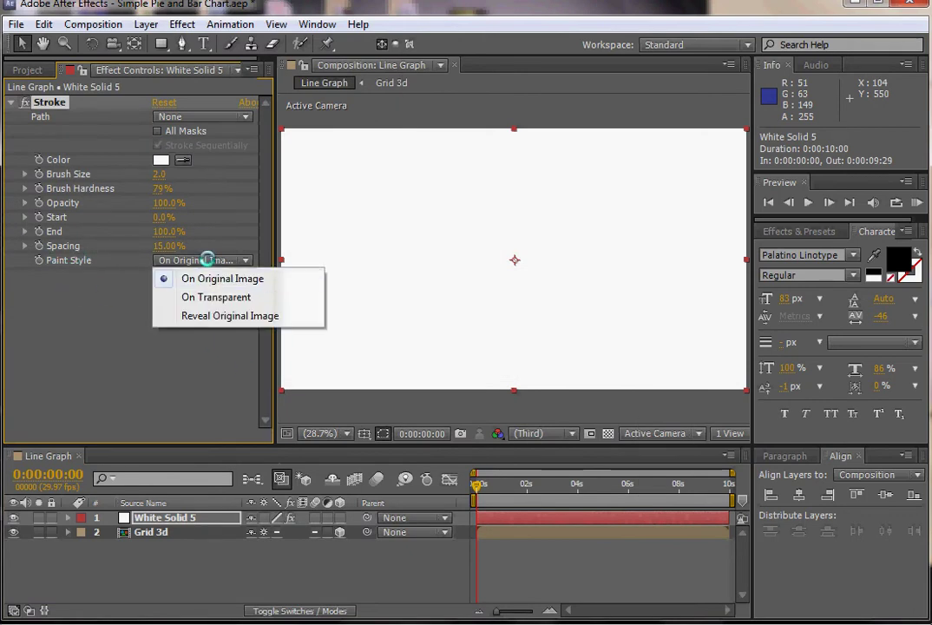
{"action": "left_click", "coordinate": [203, 312]}
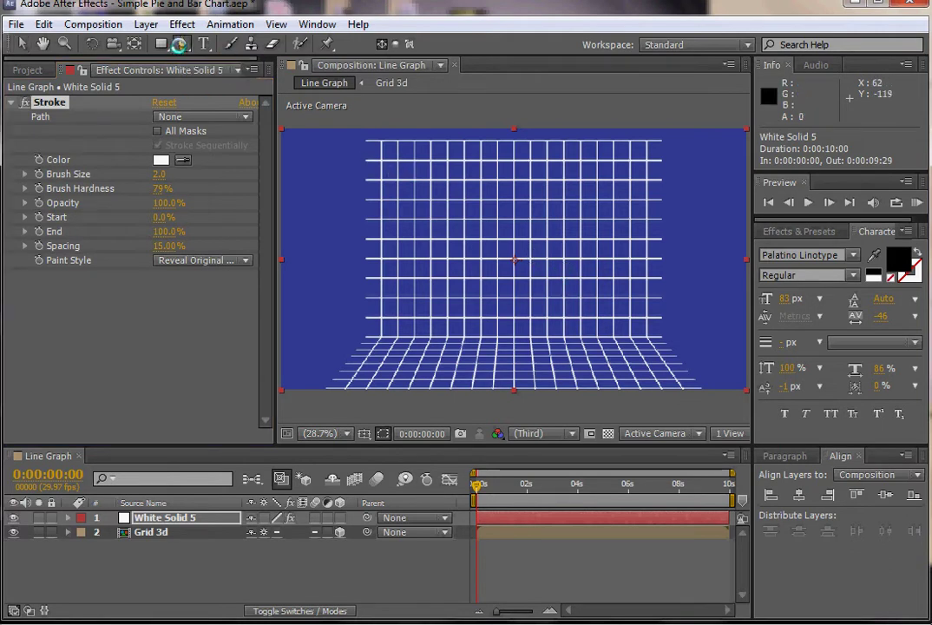
Step: Draw an open Pen mask of zigzag points rising from lower left to upper right
{"action": "left_click", "coordinate": [181, 43]}
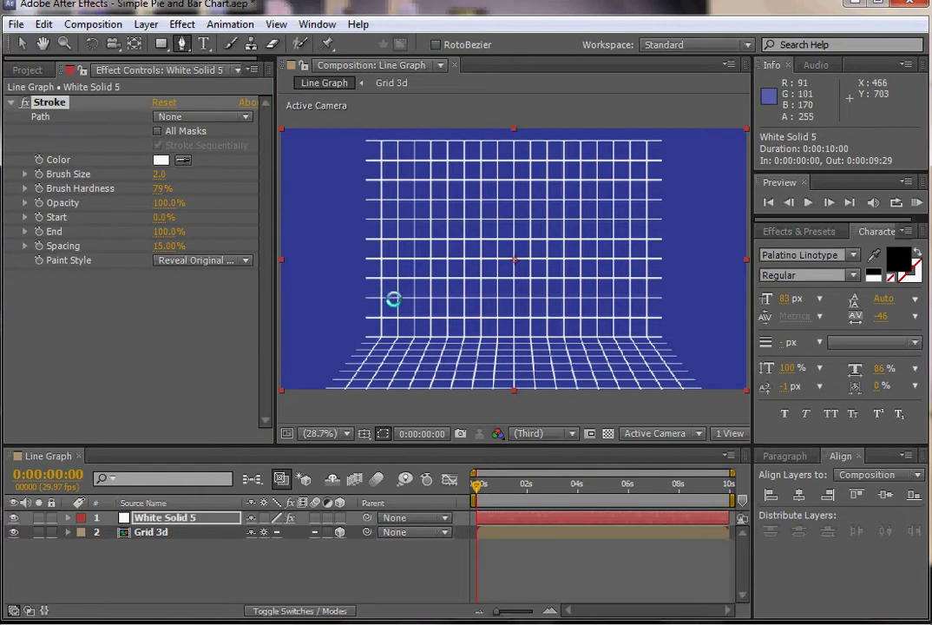
{"action": "left_click", "coordinate": [397, 300]}
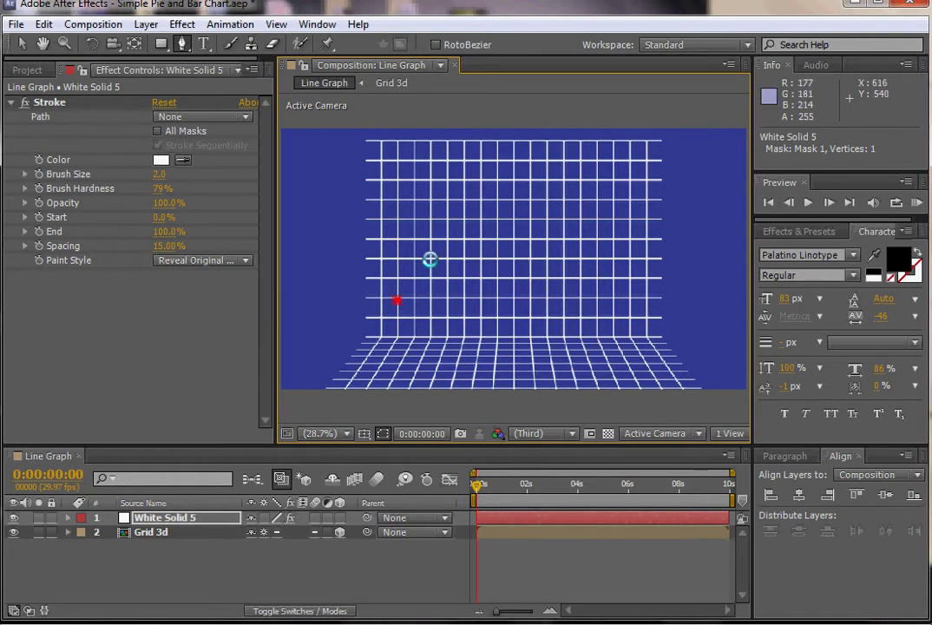
{"action": "left_click", "coordinate": [430, 259]}
{"action": "left_click", "coordinate": [480, 278]}
{"action": "left_click", "coordinate": [529, 221]}
{"action": "left_click", "coordinate": [563, 259]}
{"action": "left_click", "coordinate": [613, 240]}
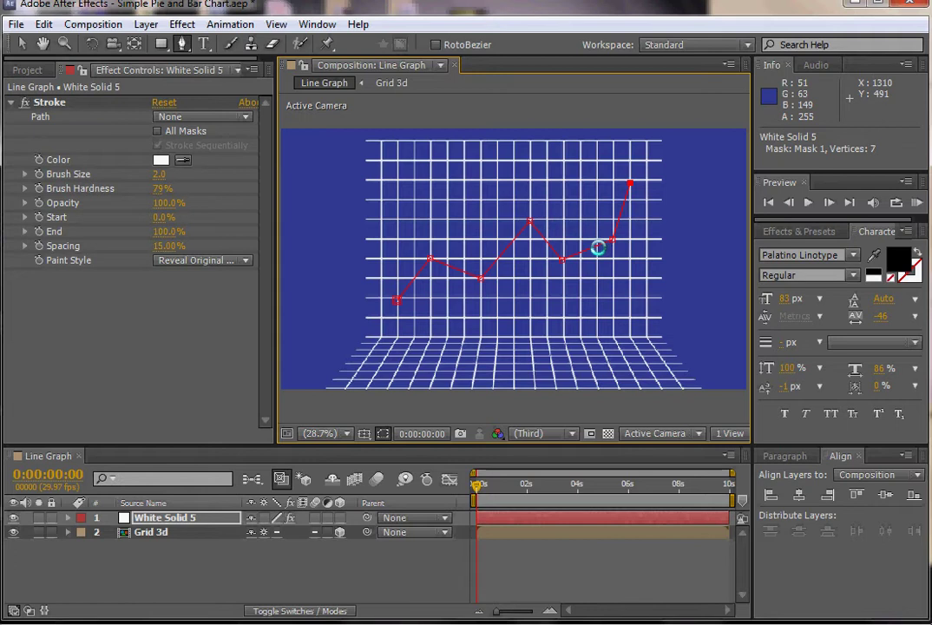
{"action": "left_click", "coordinate": [608, 242], "text": "ctrl"}
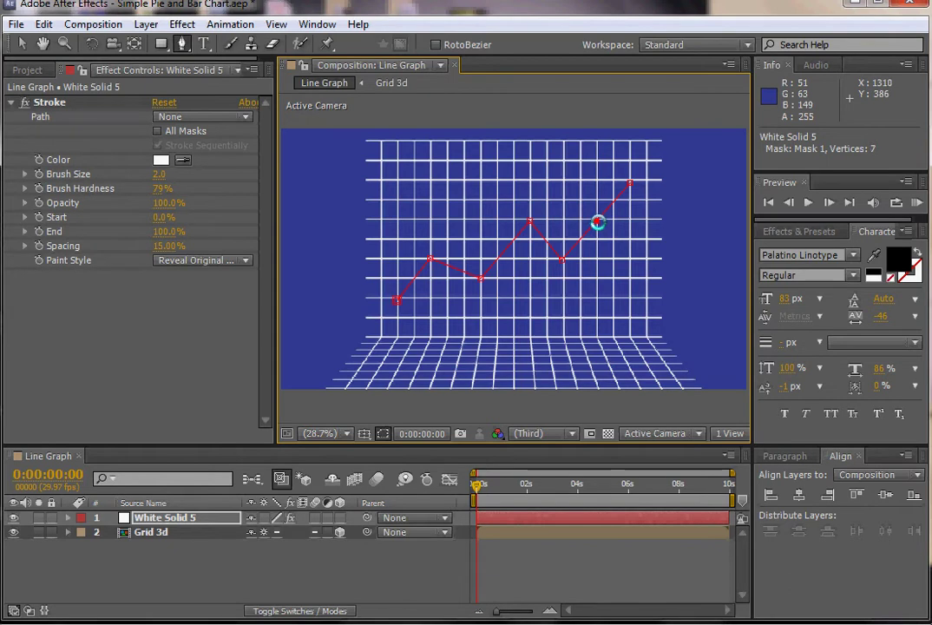
Step: Nudge an upper graph vertex into place with the Selection tool, then deselect the mask
{"action": "left_click", "coordinate": [21, 44]}
{"action": "left_click_drag", "start_coordinate": [597, 221], "coordinate": [611, 227]}
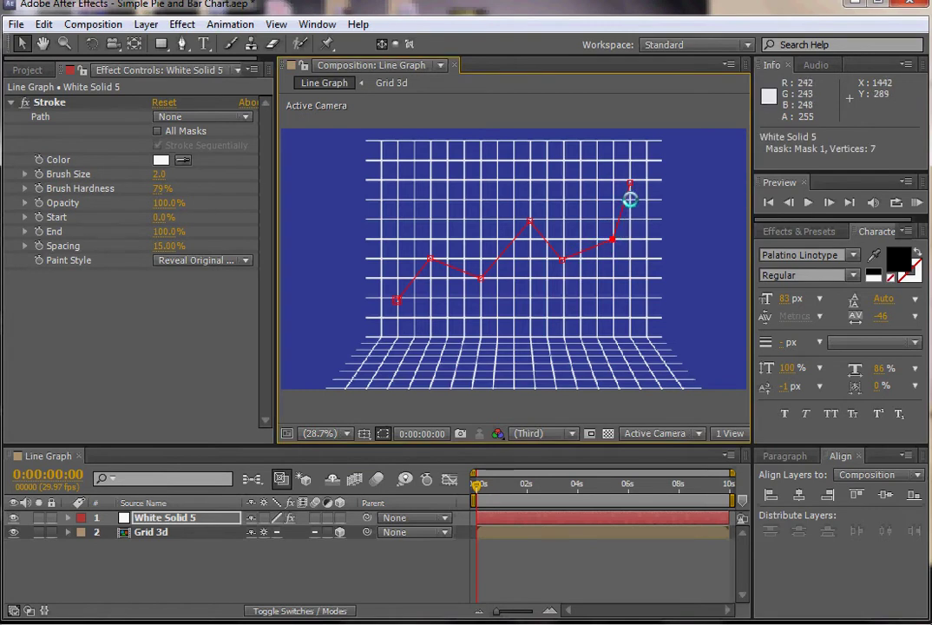
{"action": "mouse_move", "coordinate": [633, 200]}
{"action": "left_mouse_down"}
{"action": "mouse_move", "coordinate": [593, 234]}
{"action": "mouse_move", "coordinate": [599, 246]}
{"action": "left_mouse_up"}
{"action": "left_click", "coordinate": [610, 265]}
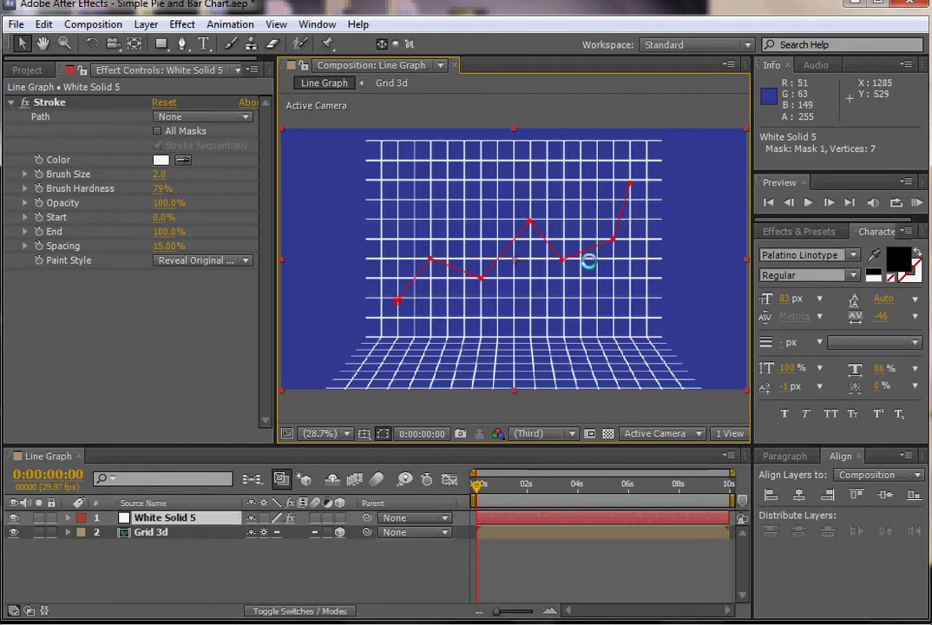
Step: Confirm White Solid 5 has Mask 1, then set the Stroke effect's Path to Mask 1
{"action": "left_click", "coordinate": [344, 552]}
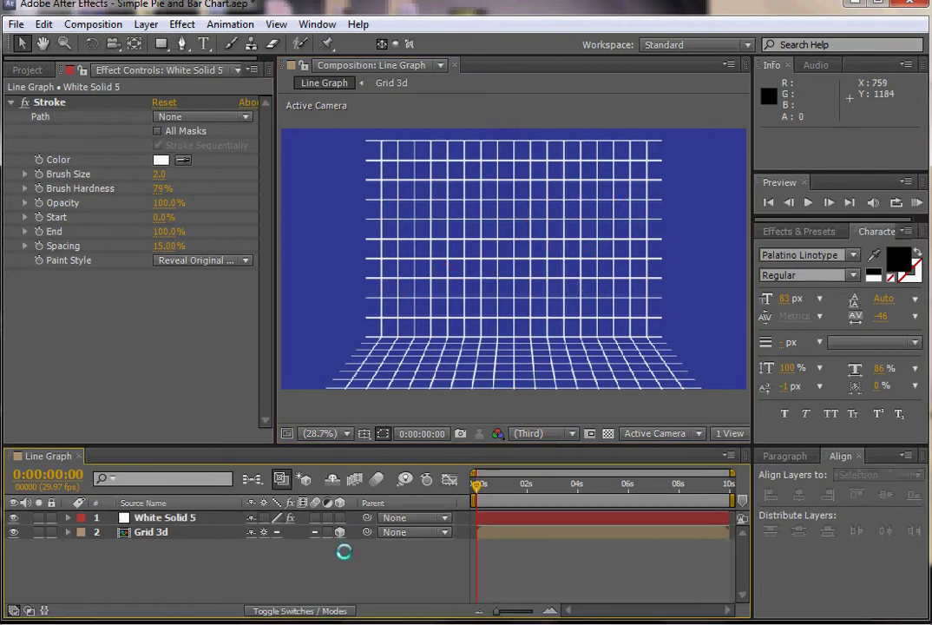
{"action": "left_click", "coordinate": [172, 518]}
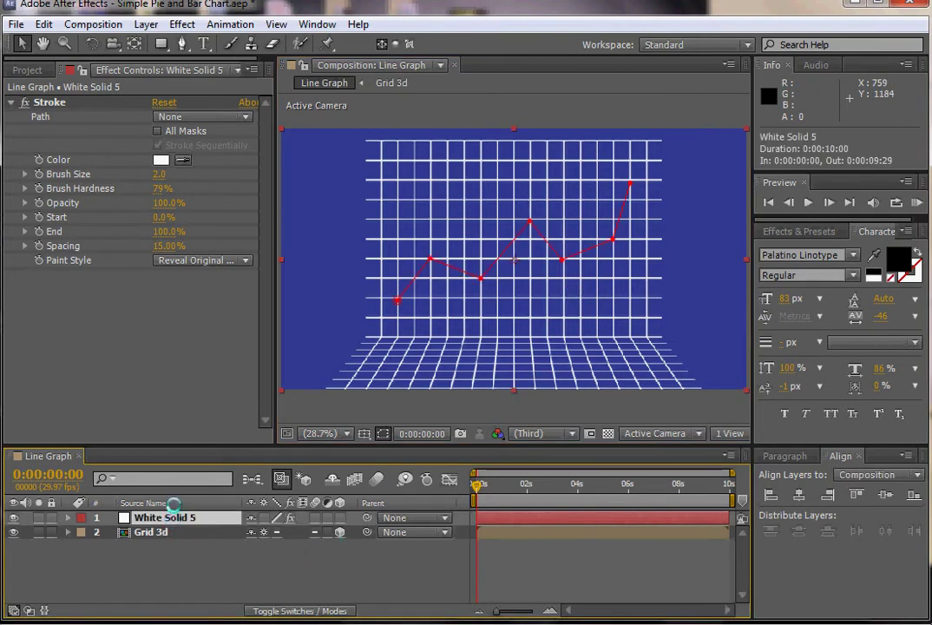
{"action": "left_click", "coordinate": [177, 115]}
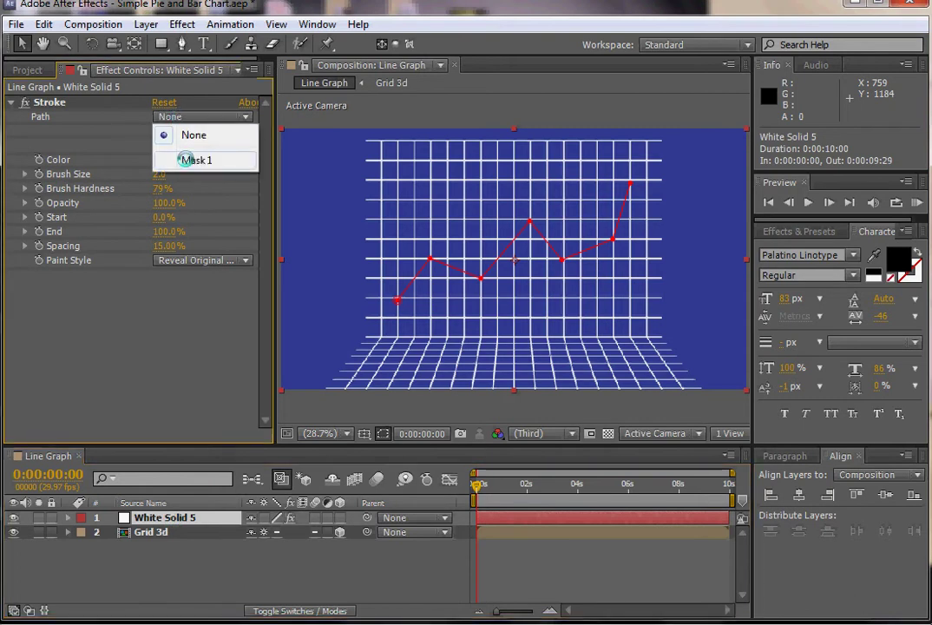
{"action": "left_click", "coordinate": [120, 293]}
{"action": "left_click", "coordinate": [68, 517]}
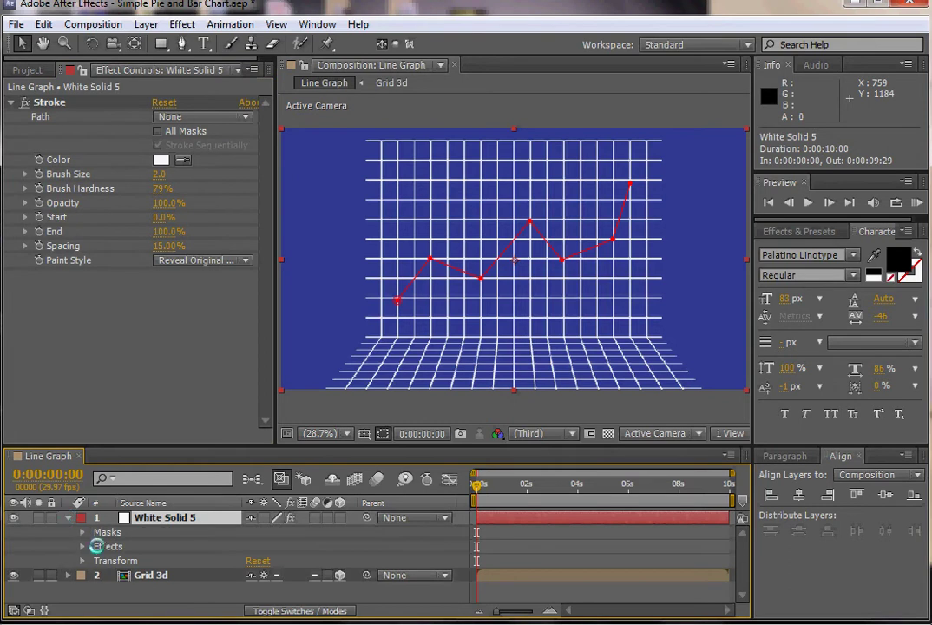
{"action": "left_click", "coordinate": [83, 531]}
{"action": "left_click", "coordinate": [83, 531]}
{"action": "left_click", "coordinate": [69, 517]}
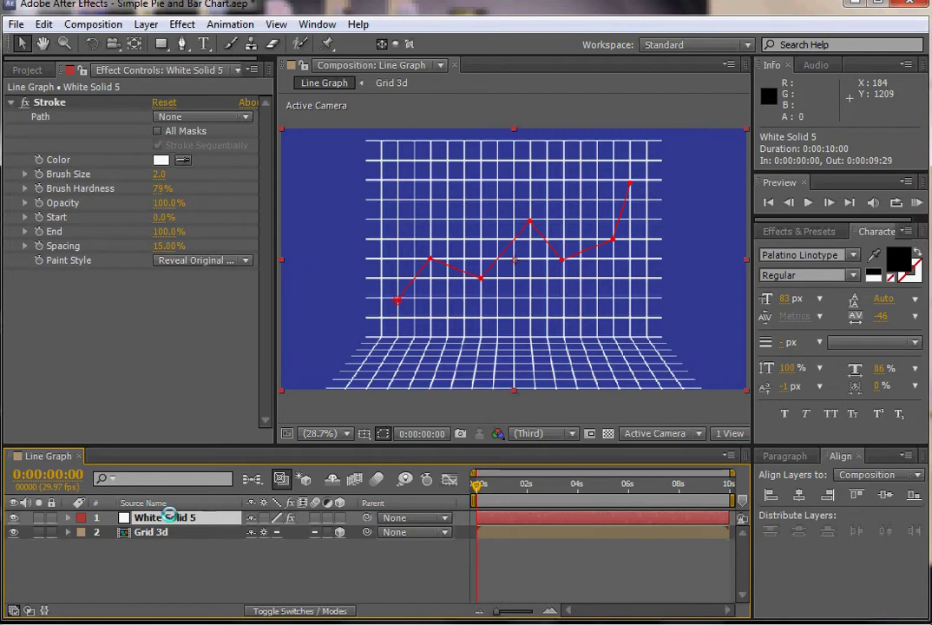
{"action": "left_click", "coordinate": [165, 117]}
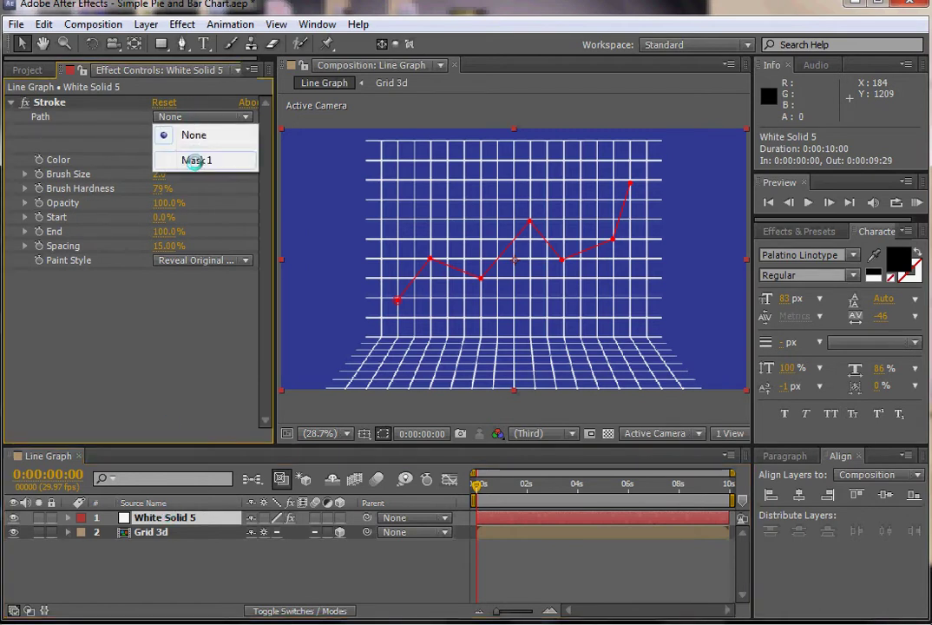
{"action": "left_click", "coordinate": [195, 162]}
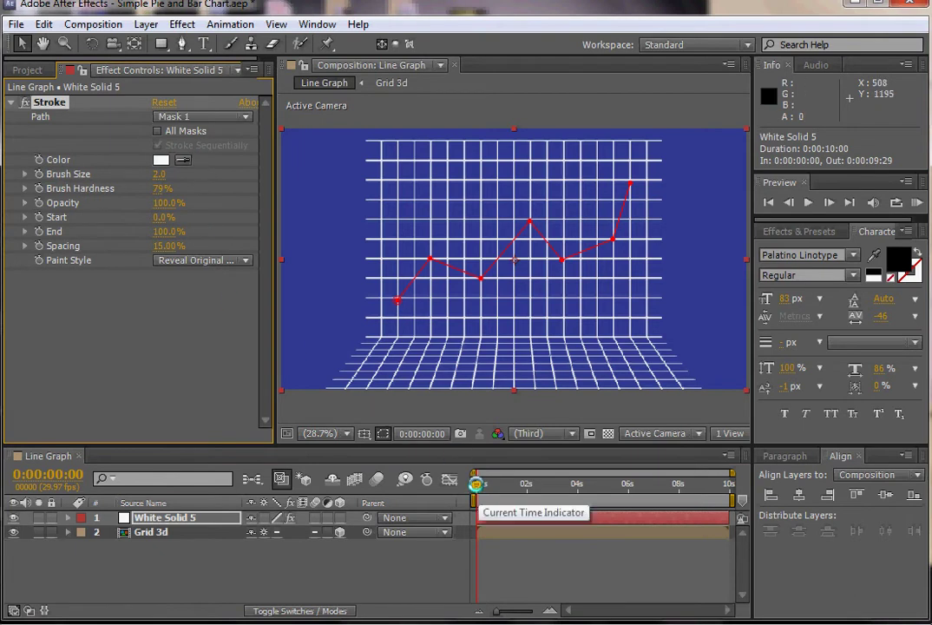
Step: At about 5 s, set Stroke Start to 100%, End to 0% and Brush Size to 14.9
{"action": "left_click_drag", "start_coordinate": [475, 485], "coordinate": [603, 484]}
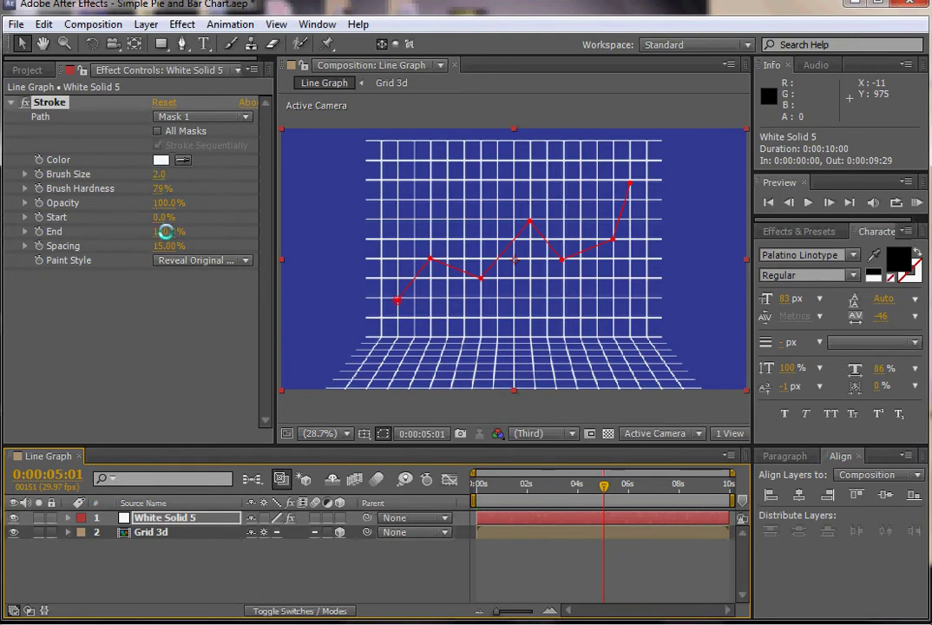
{"action": "left_click_drag", "start_coordinate": [165, 217], "coordinate": [277, 220]}
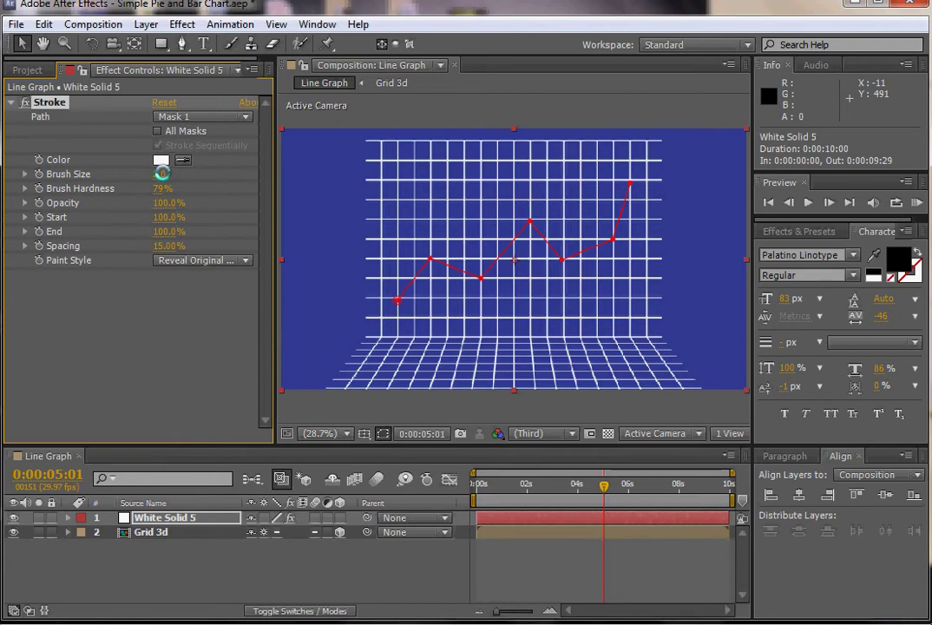
{"action": "left_click_drag", "start_coordinate": [175, 172], "coordinate": [205, 171]}
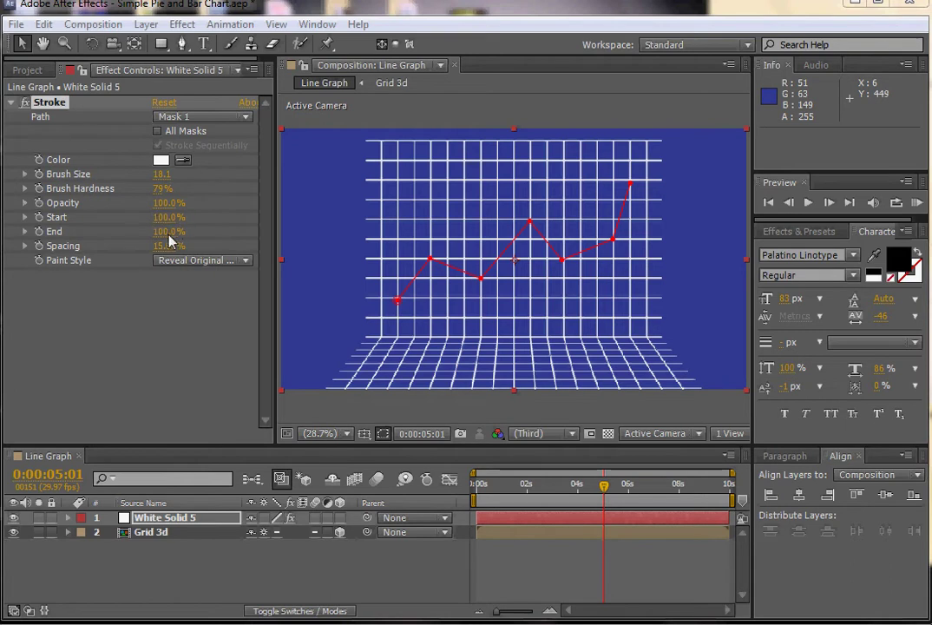
{"action": "left_click_drag", "start_coordinate": [167, 235], "coordinate": [79, 245]}
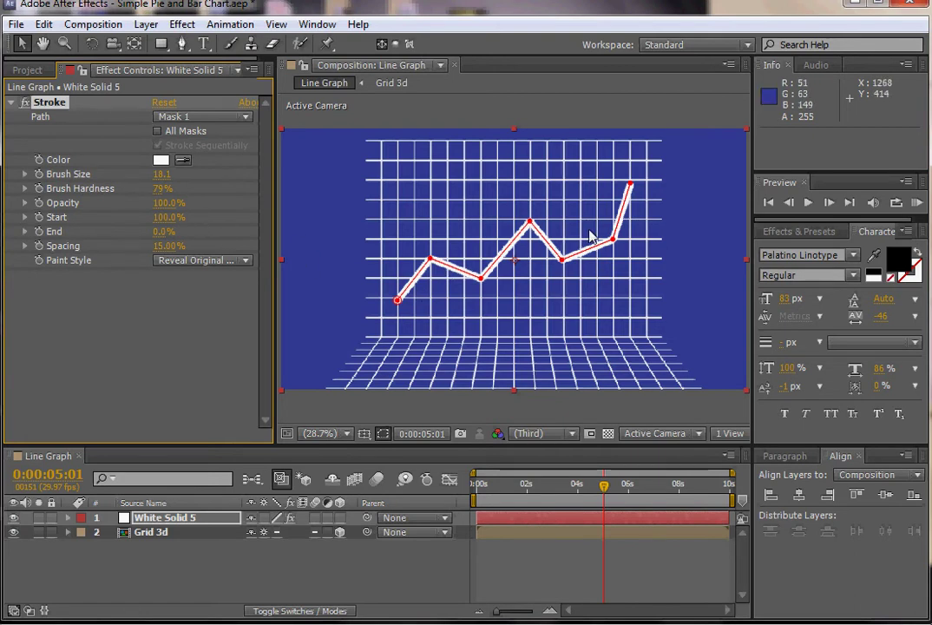
{"action": "left_click_drag", "start_coordinate": [160, 175], "coordinate": [156, 174]}
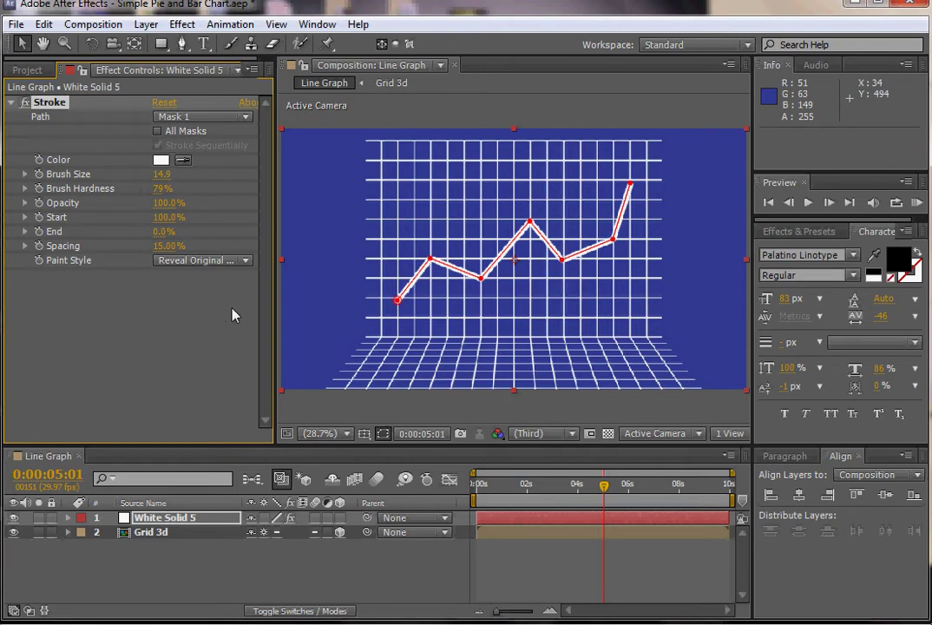
{"action": "left_click", "coordinate": [299, 562]}
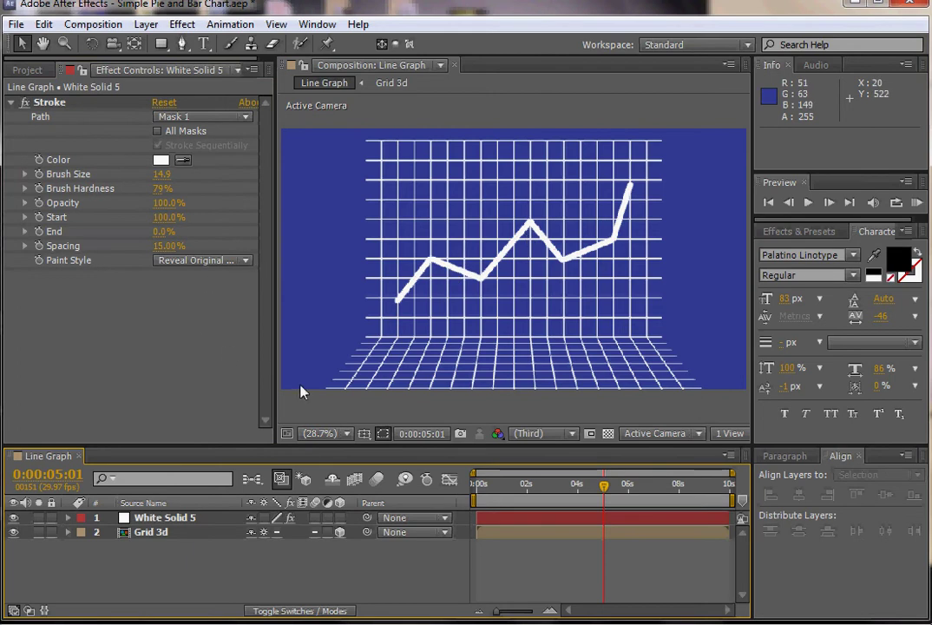
Step: Keyframe Stroke Start at 100% near five seconds and 0% at 0:00:00:00
{"action": "left_click", "coordinate": [39, 218]}
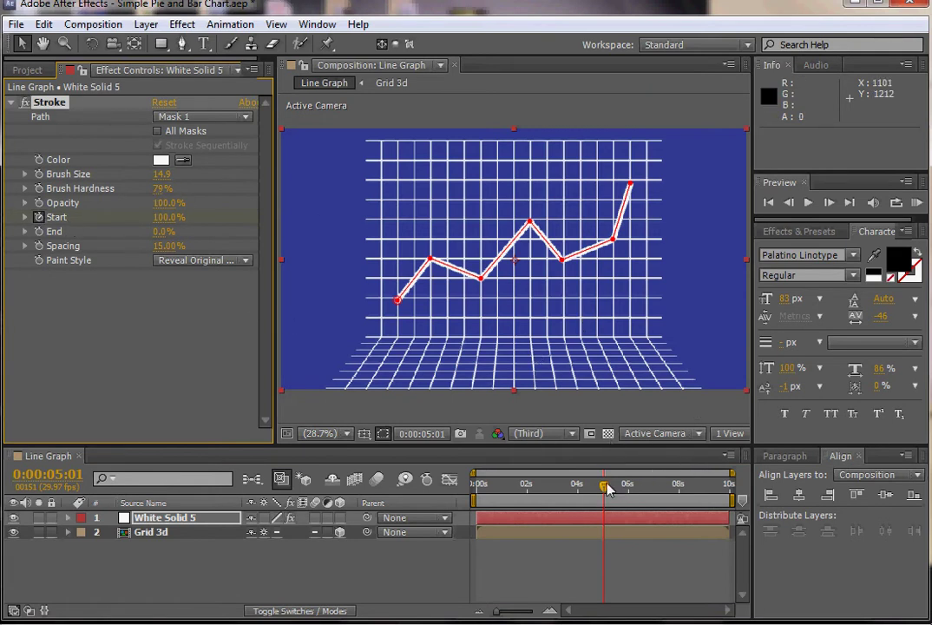
{"action": "left_click_drag", "start_coordinate": [607, 491], "coordinate": [477, 488]}
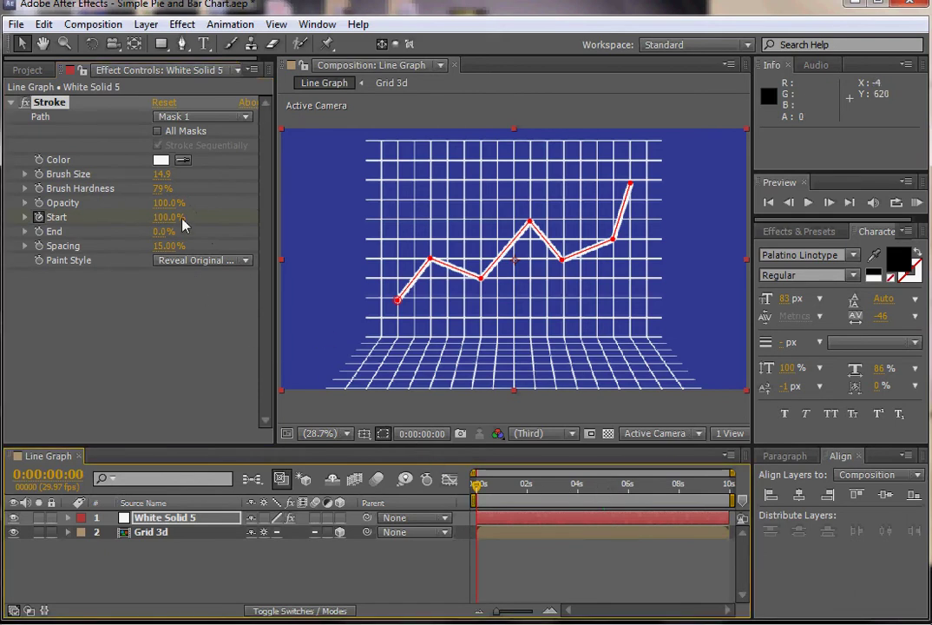
{"action": "left_click_drag", "start_coordinate": [162, 222], "coordinate": [75, 229]}
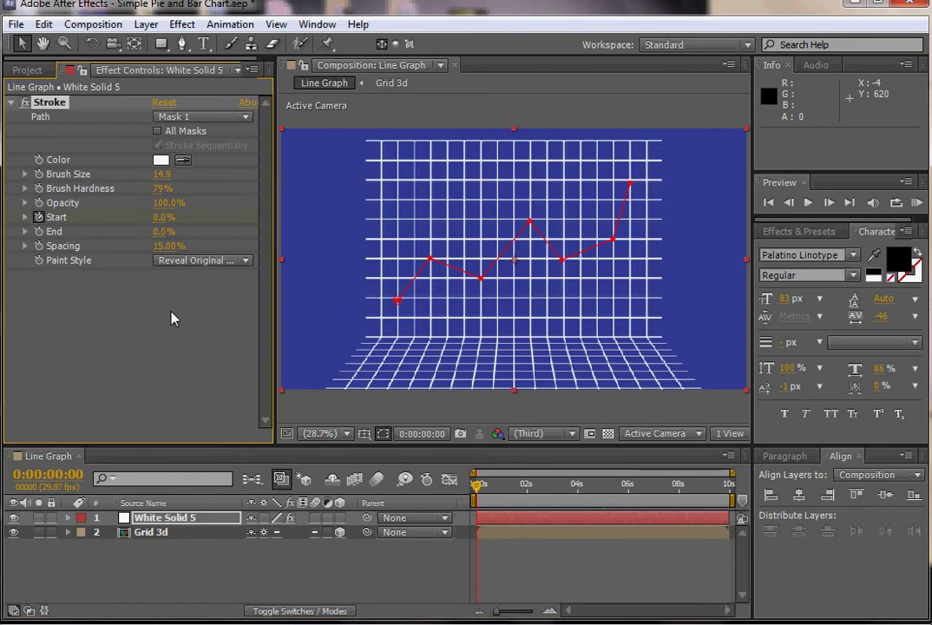
Step: Preview the draw-on animation and scrub through it to check the reveal
{"action": "left_click", "coordinate": [162, 555]}
{"action": "key", "text": "space"}
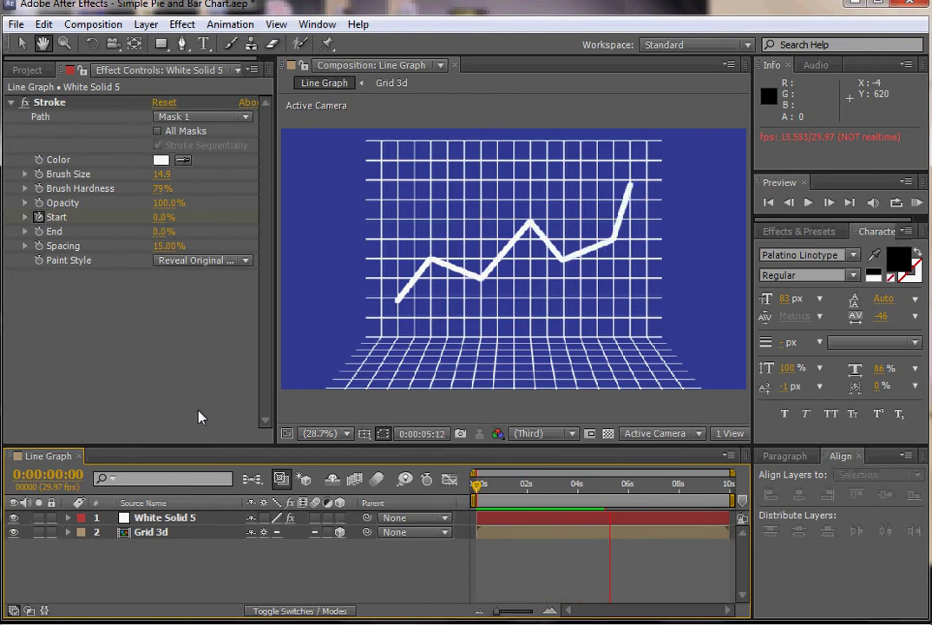
{"action": "key", "text": "space"}
{"action": "left_click_drag", "start_coordinate": [612, 495], "coordinate": [606, 496]}
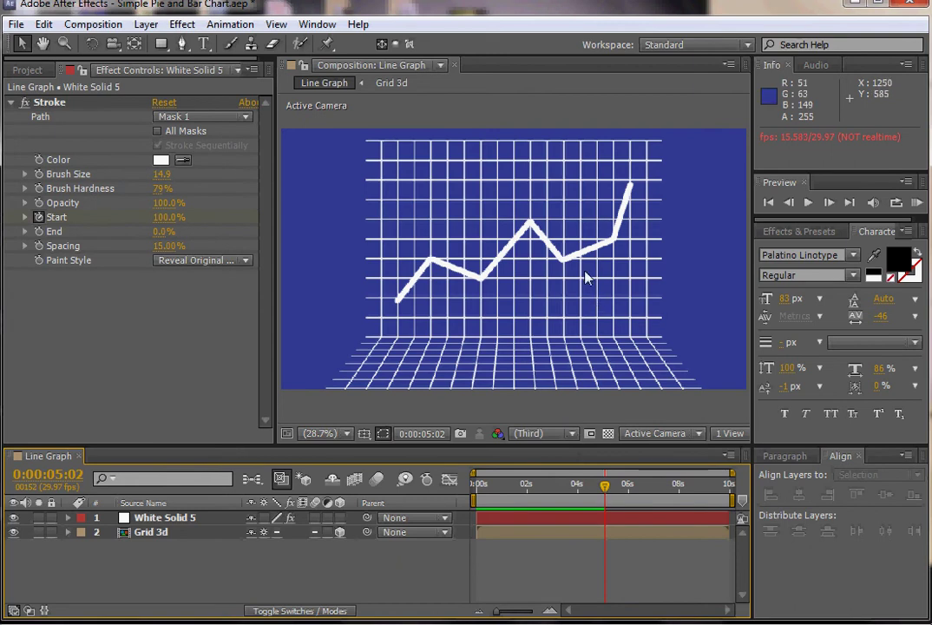
{"action": "left_click", "coordinate": [183, 24]}
{"action": "left_click", "coordinate": [182, 24]}
{"action": "left_click", "coordinate": [139, 517]}
{"action": "right_click", "coordinate": [146, 519]}
{"action": "mouse_move", "coordinate": [187, 257]}
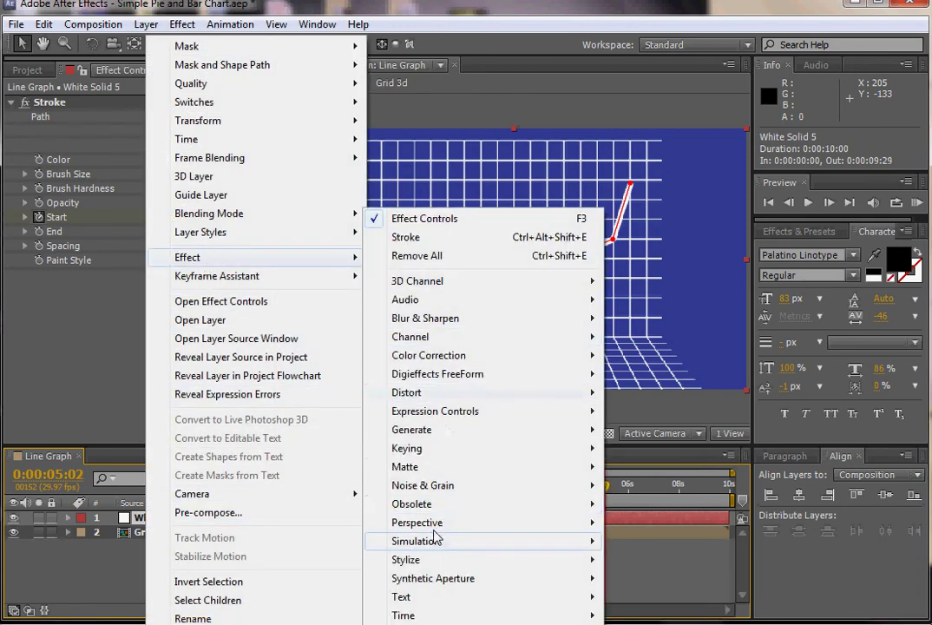
{"action": "mouse_move", "coordinate": [411, 429]}
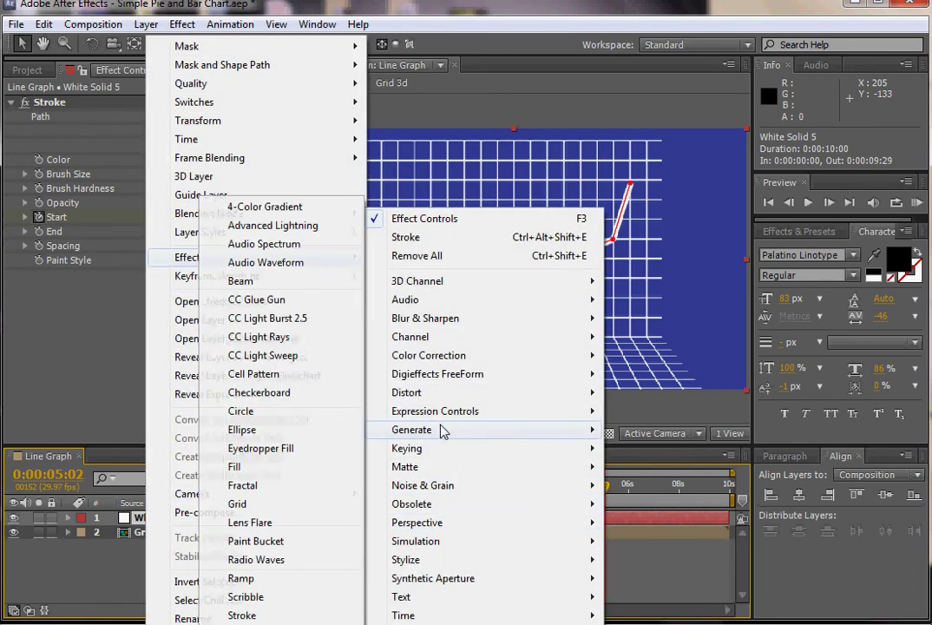
{"action": "left_click", "coordinate": [260, 578]}
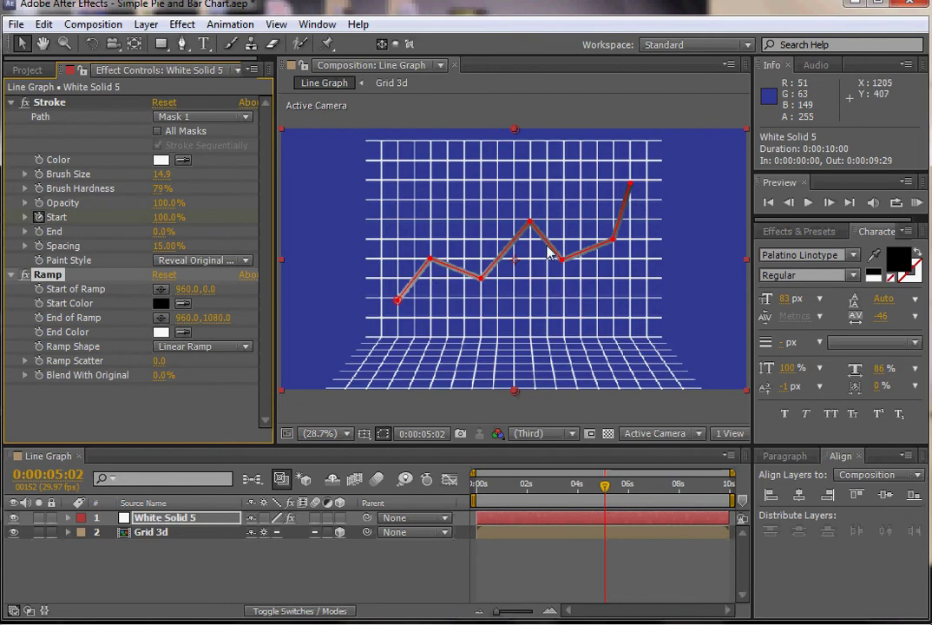
{"action": "left_click", "coordinate": [286, 565]}
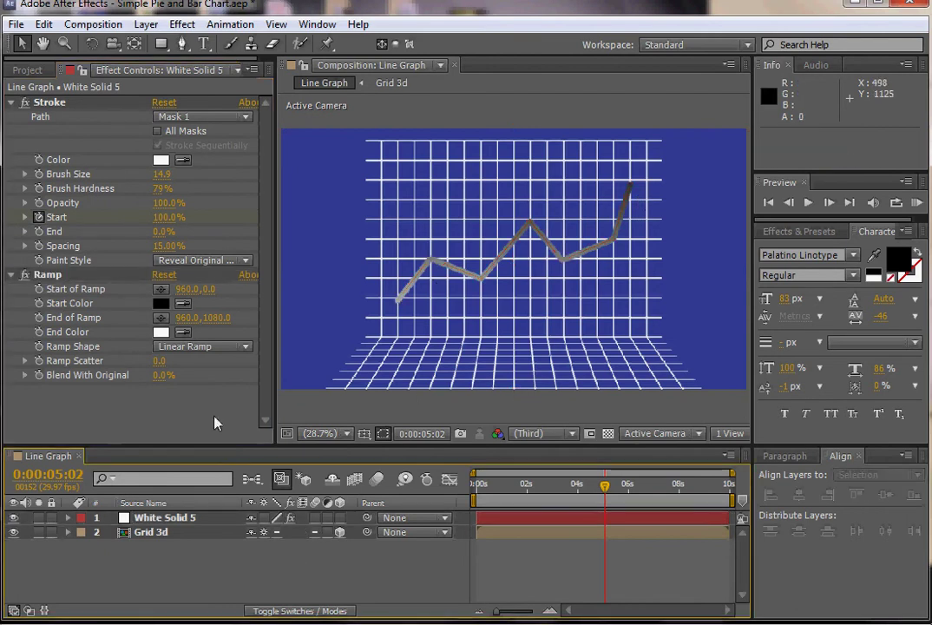
{"action": "left_click", "coordinate": [74, 275]}
{"action": "key", "text": "Delete"}
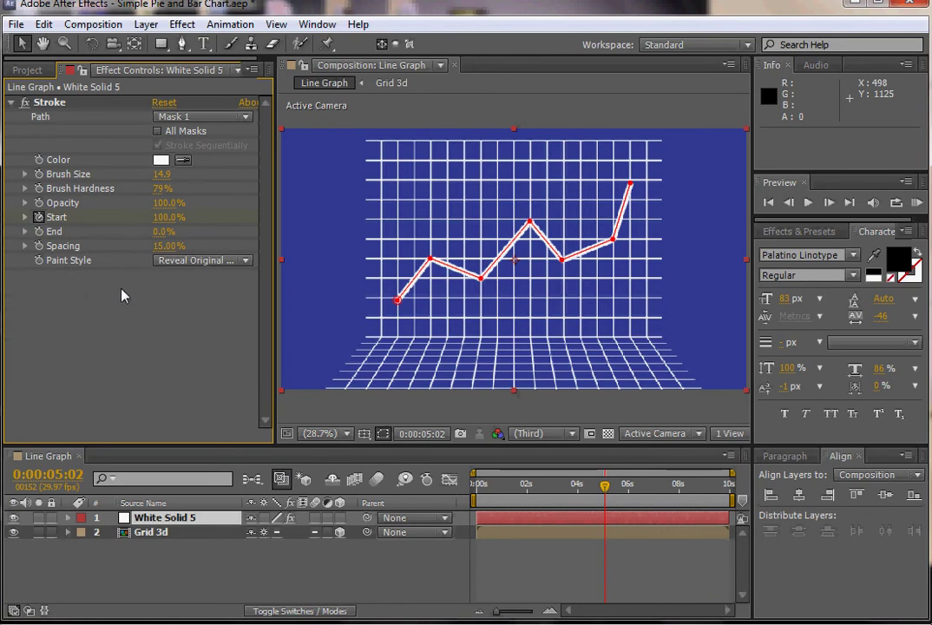
Step: Apply Bevel Alpha to the line layer and set viewer magnification to 100%
{"action": "left_click", "coordinate": [179, 26]}
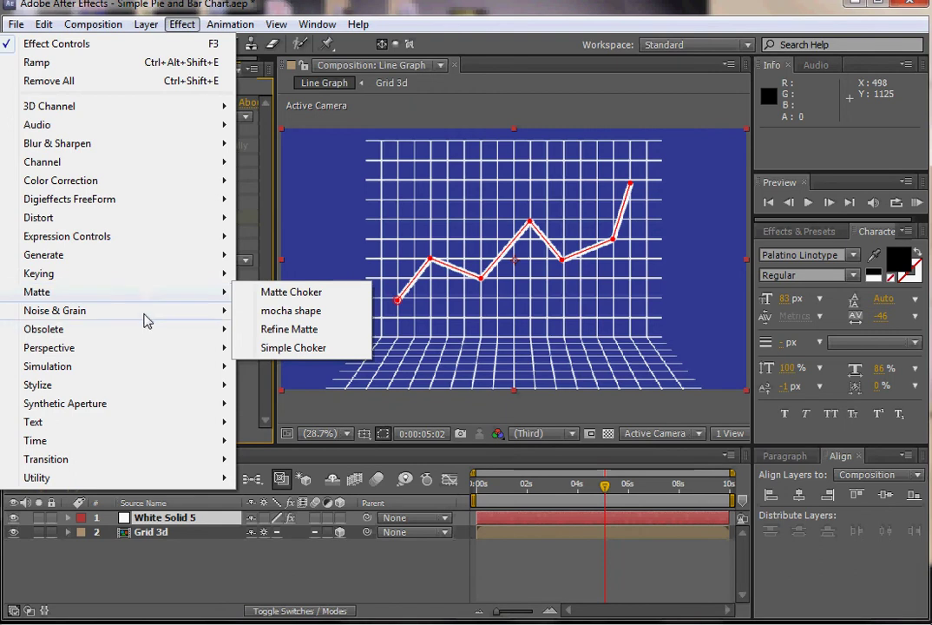
{"action": "mouse_move", "coordinate": [49, 347]}
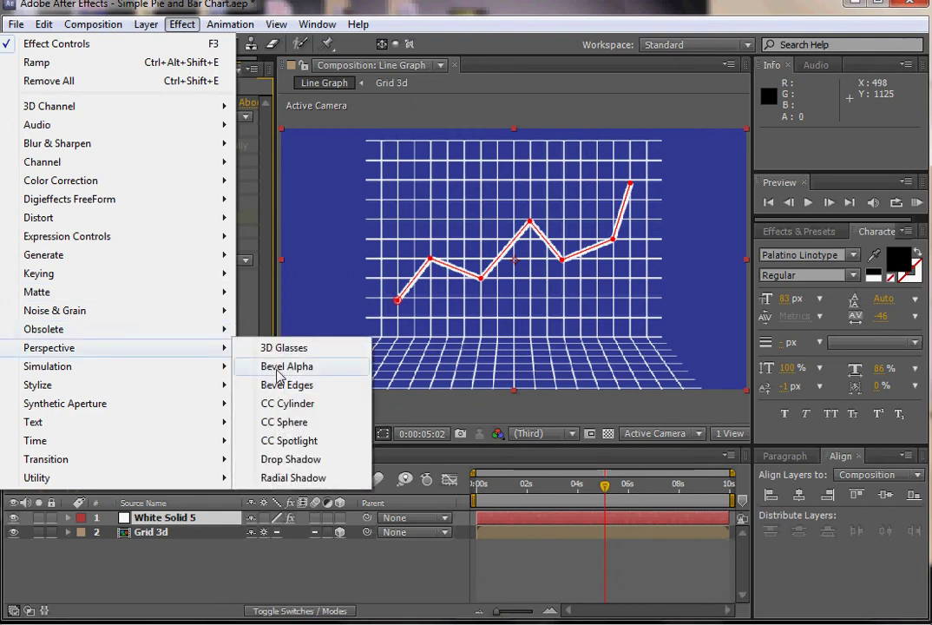
{"action": "left_click", "coordinate": [279, 369]}
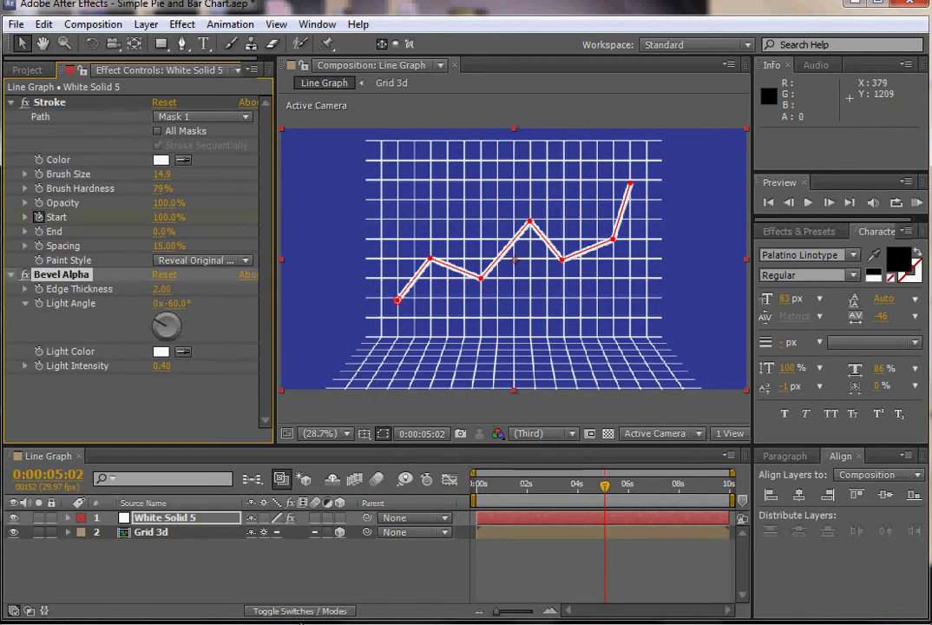
{"action": "left_click", "coordinate": [308, 580]}
{"action": "left_click", "coordinate": [324, 433]}
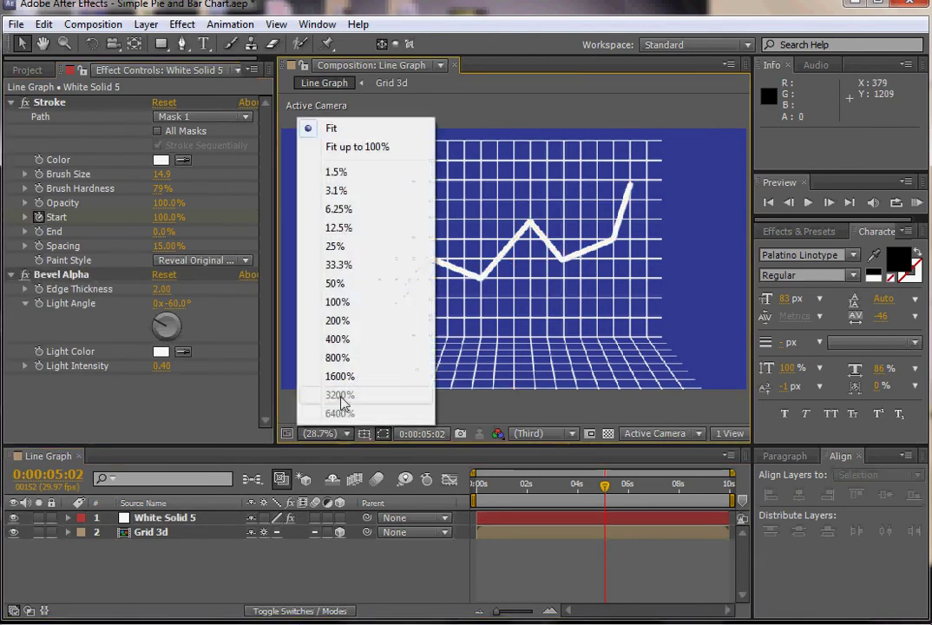
{"action": "left_click", "coordinate": [339, 308]}
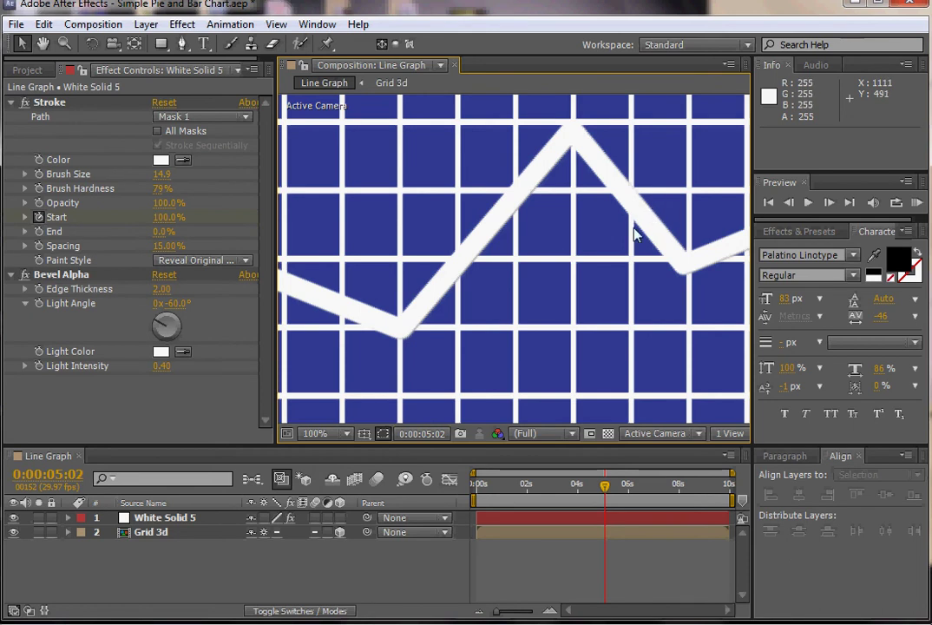
Step: Raise the Bevel Alpha Edge Thickness to 8.60
{"action": "left_click", "coordinate": [339, 518]}
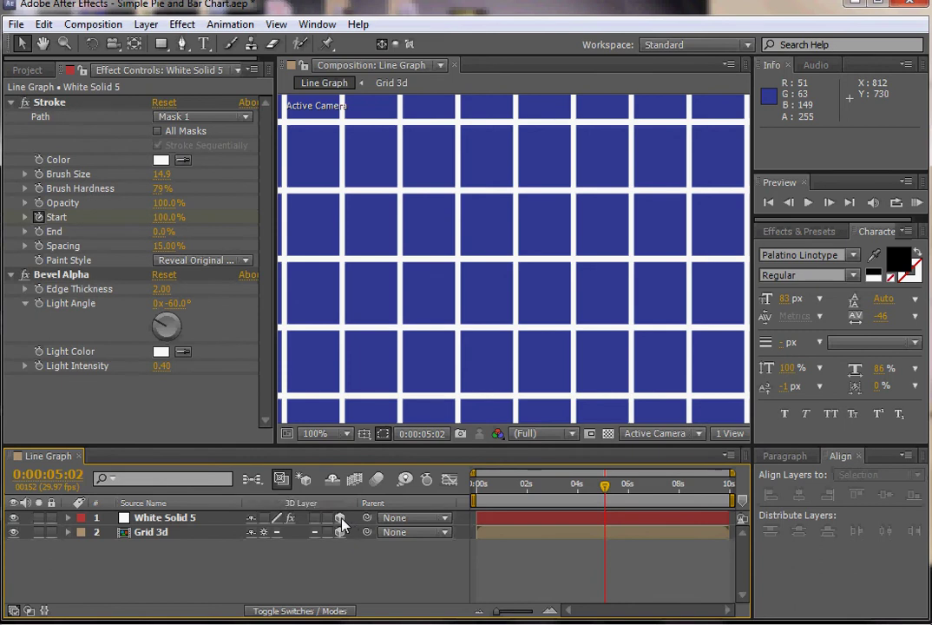
{"action": "left_click", "coordinate": [340, 519]}
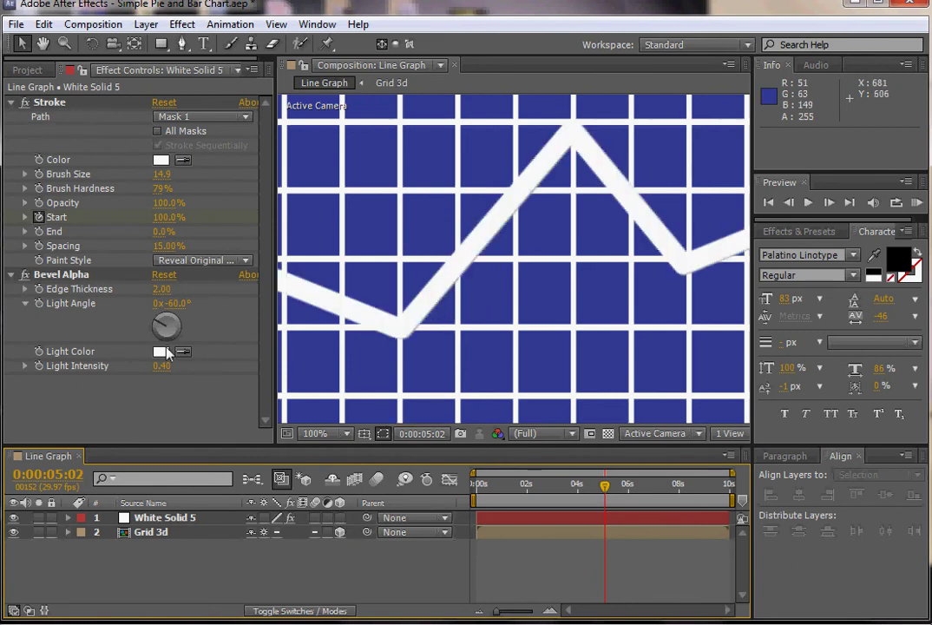
{"action": "left_click_drag", "start_coordinate": [165, 290], "coordinate": [198, 292]}
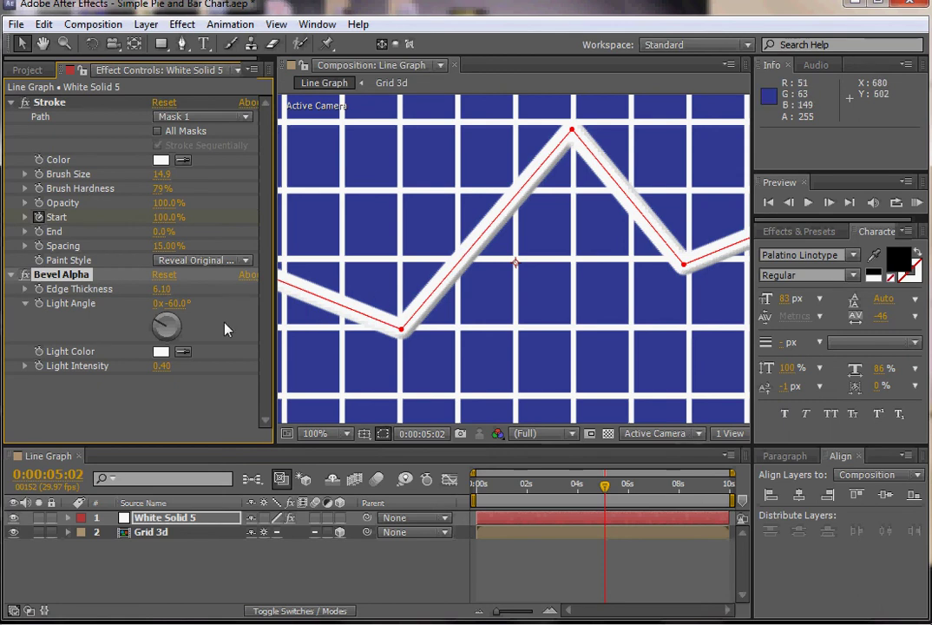
{"action": "left_click_drag", "start_coordinate": [170, 296], "coordinate": [183, 292]}
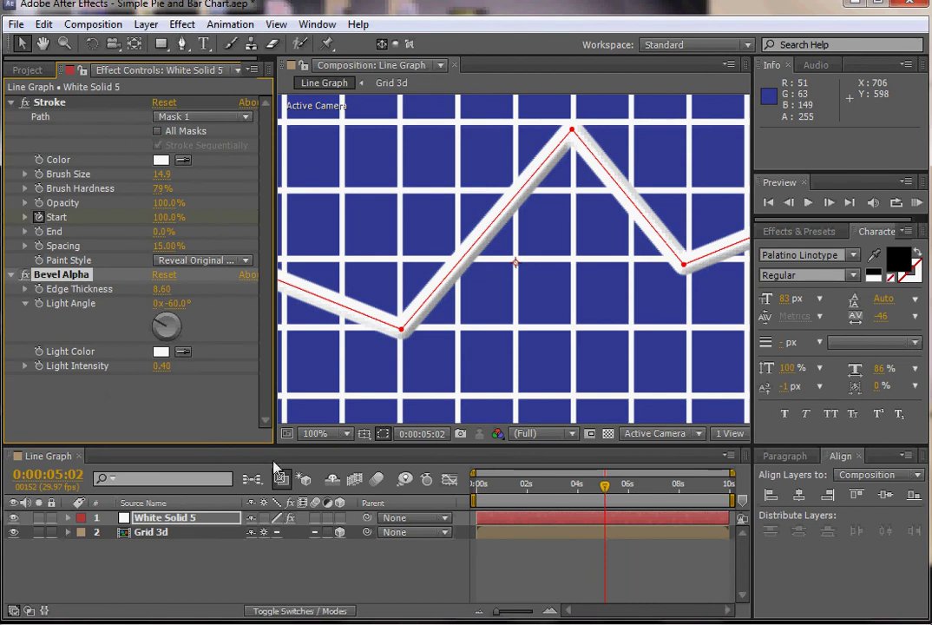
Step: Fit the composition in view, make White Solid 5 3D and set its Position Z to -153
{"action": "left_click", "coordinate": [319, 439]}
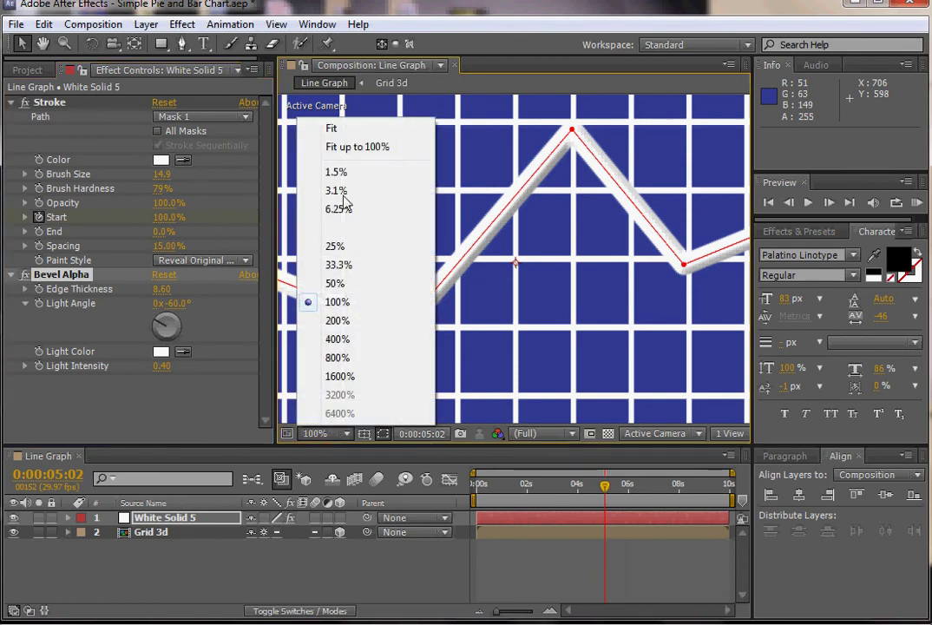
{"action": "left_click", "coordinate": [354, 132]}
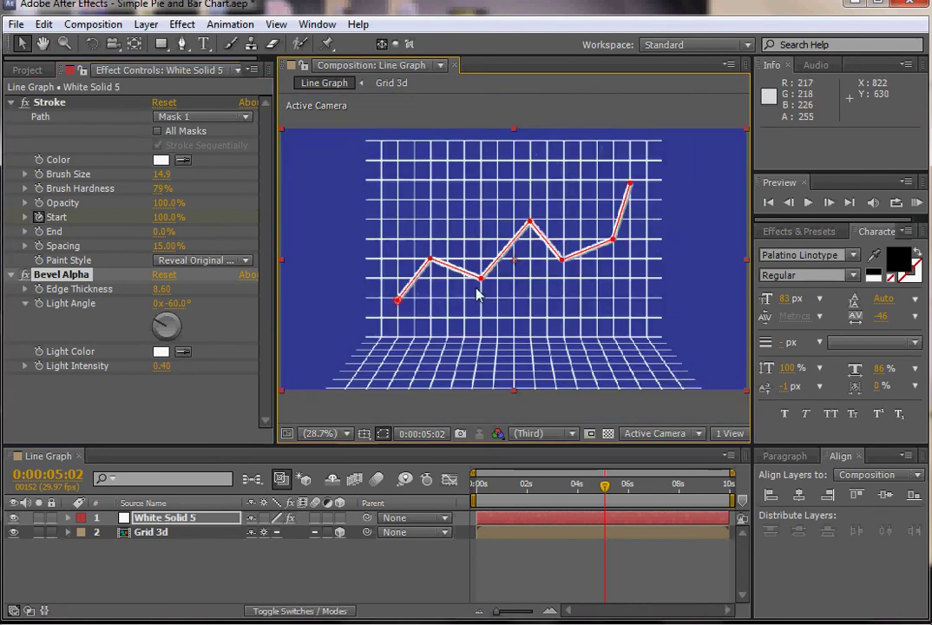
{"action": "left_click", "coordinate": [342, 519]}
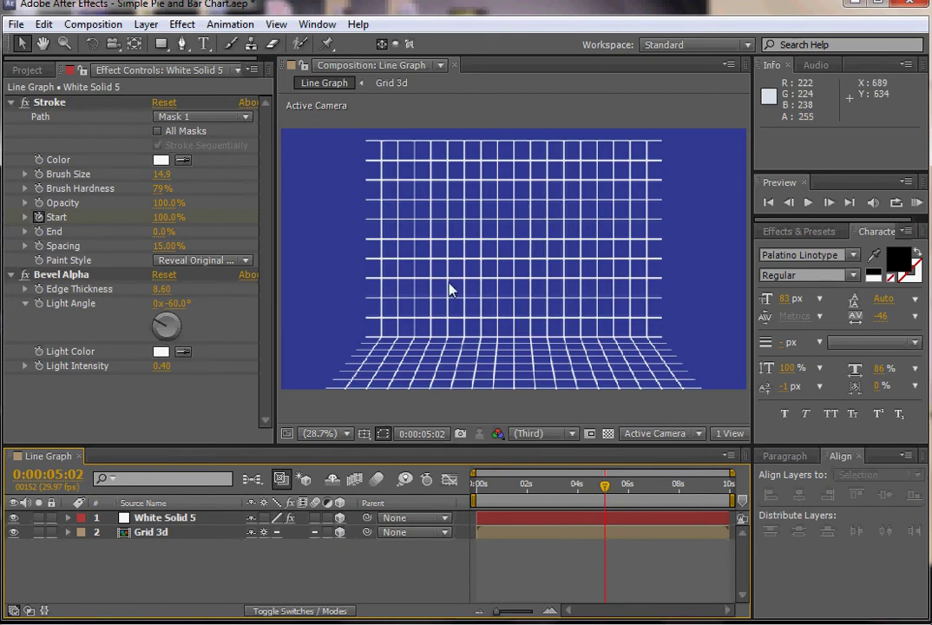
{"action": "left_click", "coordinate": [70, 518]}
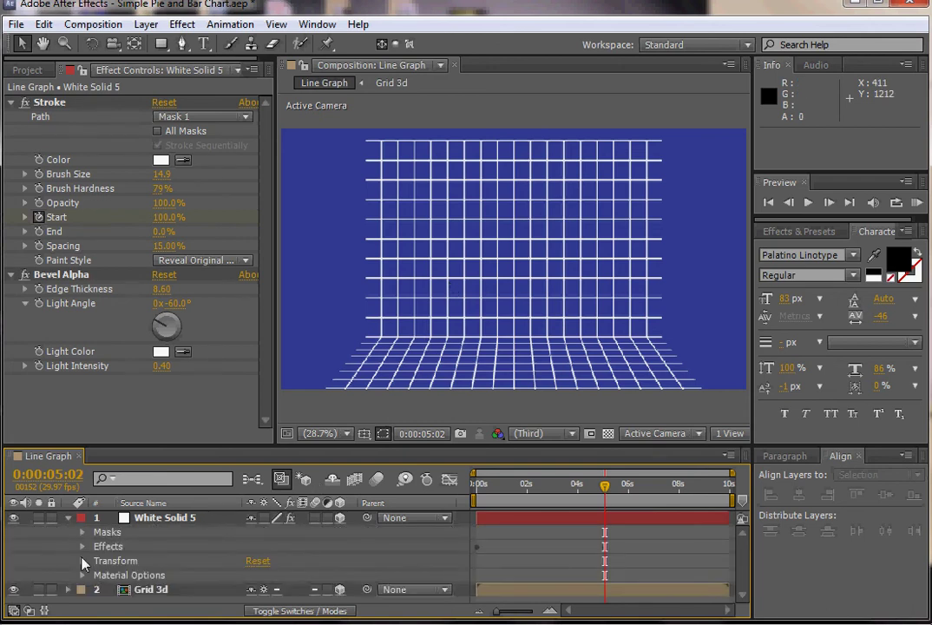
{"action": "left_click", "coordinate": [83, 560]}
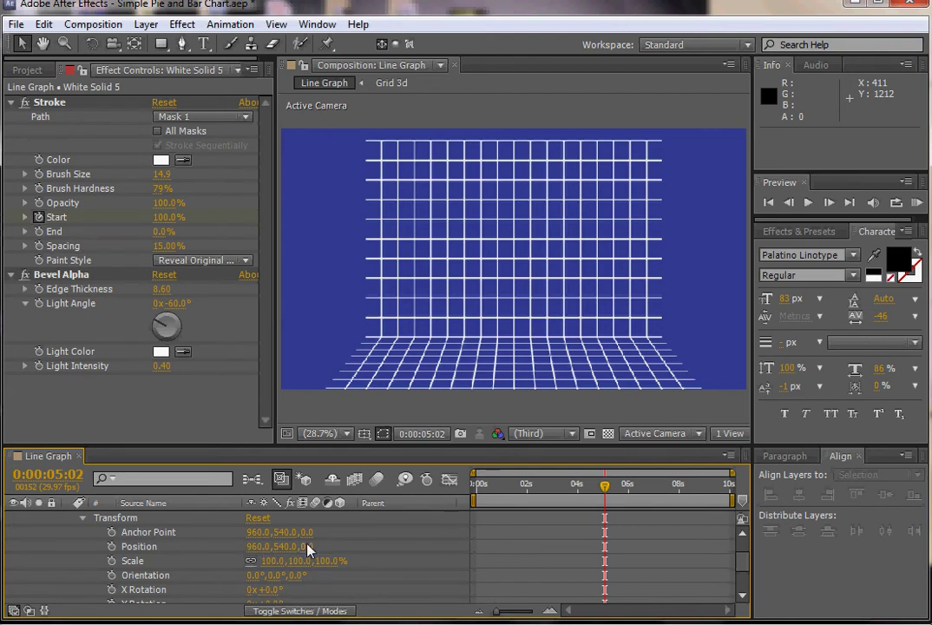
{"action": "left_click_drag", "start_coordinate": [309, 549], "coordinate": [194, 566]}
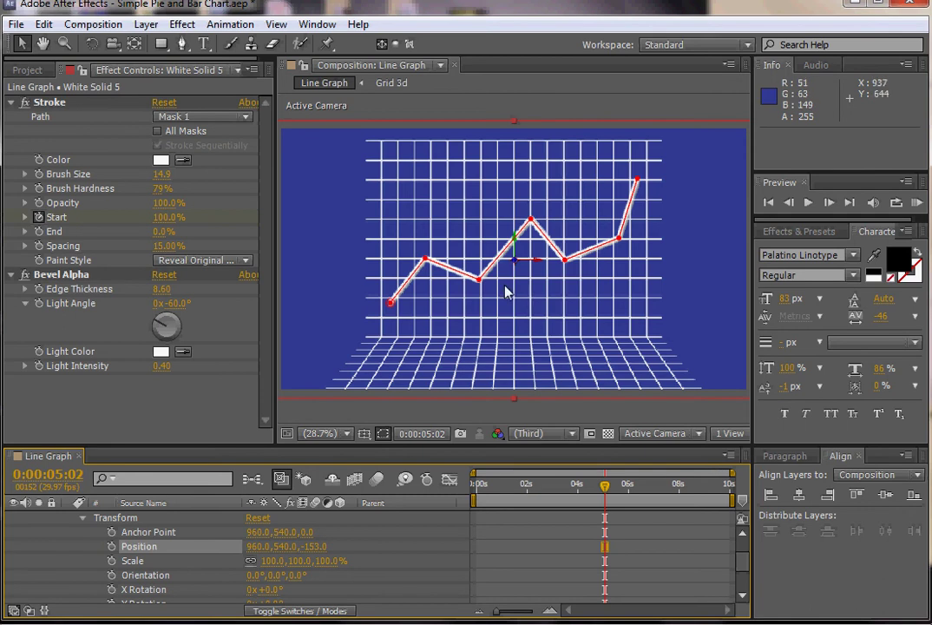
{"action": "left_click", "coordinate": [84, 519]}
{"action": "left_click", "coordinate": [68, 519]}
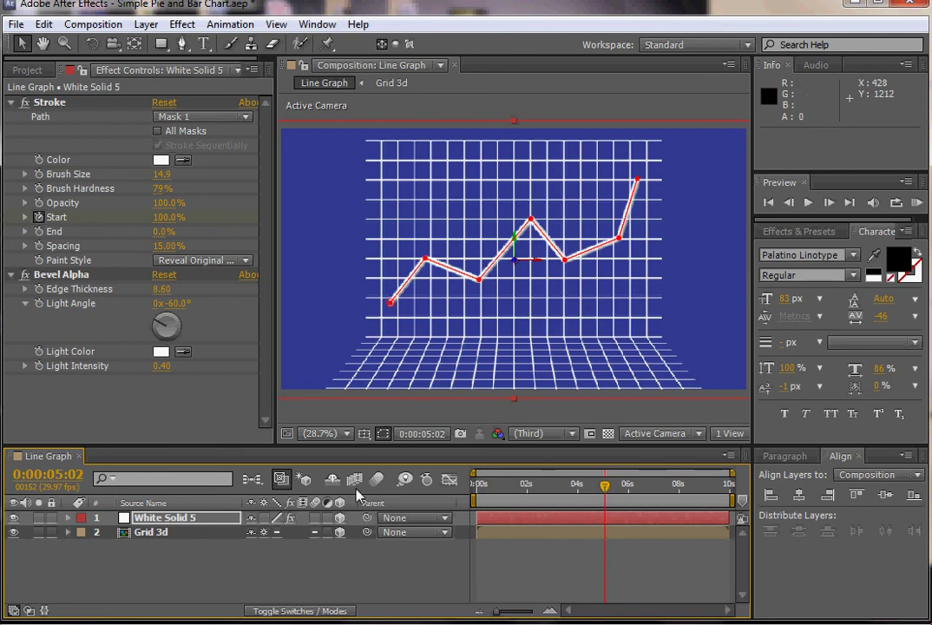
{"action": "left_click", "coordinate": [303, 583]}
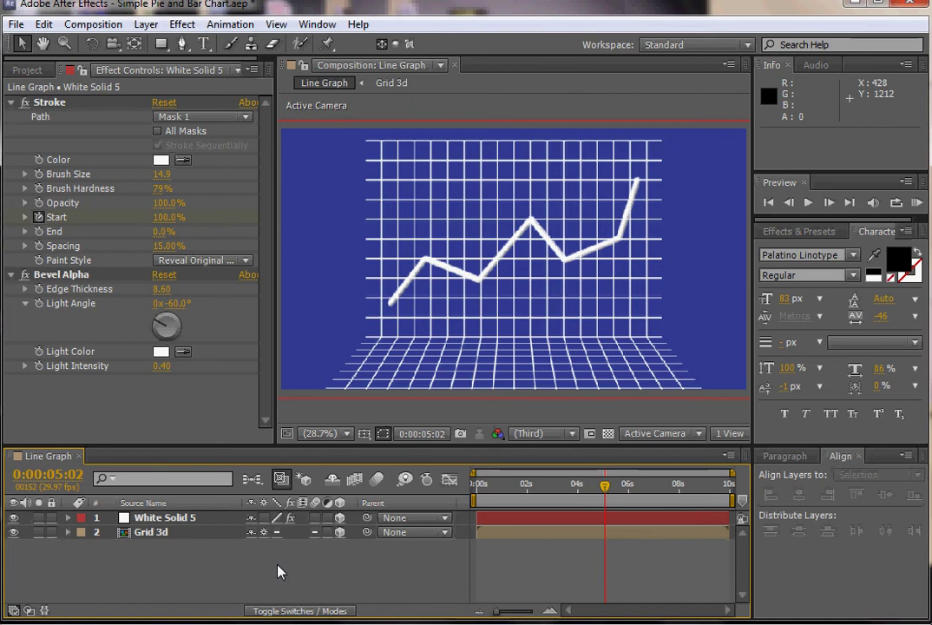
Step: Add a new Spot light, Light 1, with Casts Shadows enabled
{"action": "right_click", "coordinate": [277, 560]}
{"action": "mouse_move", "coordinate": [317, 396]}
{"action": "left_click", "coordinate": [183, 460]}
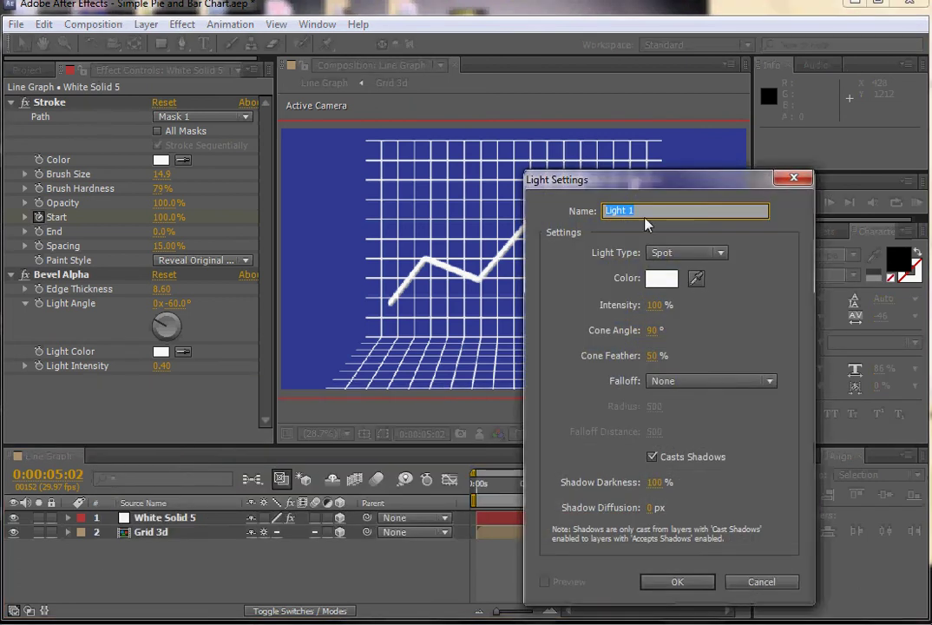
{"action": "left_click", "coordinate": [699, 581]}
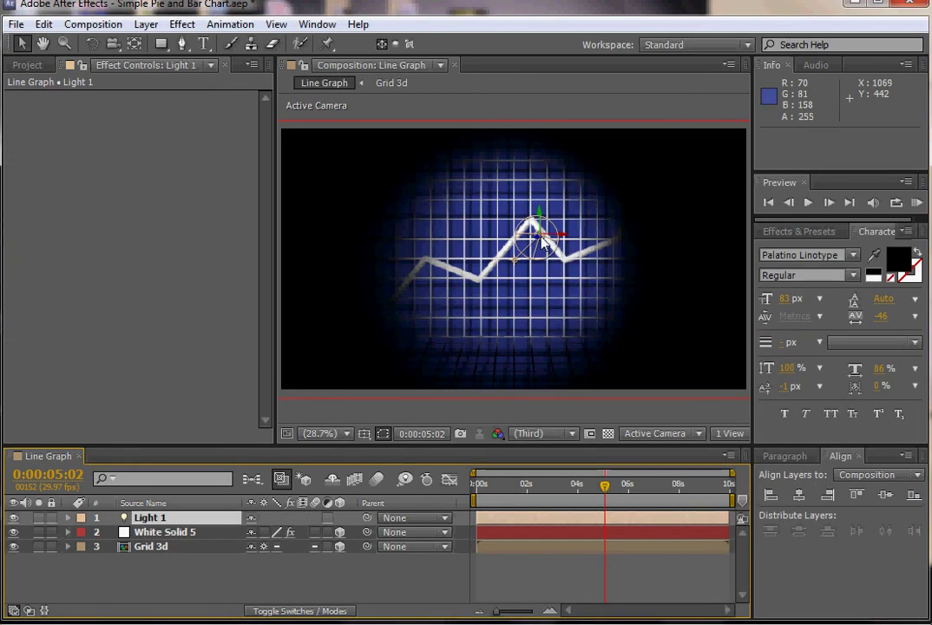
Step: Place Light 1 at the upper left and aim its point of interest at the graph
{"action": "mouse_move", "coordinate": [545, 235]}
{"action": "left_mouse_down"}
{"action": "mouse_move", "coordinate": [509, 242]}
{"action": "mouse_move", "coordinate": [655, 169]}
{"action": "mouse_move", "coordinate": [547, 209]}
{"action": "mouse_move", "coordinate": [454, 208]}
{"action": "mouse_move", "coordinate": [444, 177]}
{"action": "mouse_move", "coordinate": [469, 183]}
{"action": "mouse_move", "coordinate": [413, 187]}
{"action": "left_mouse_up"}
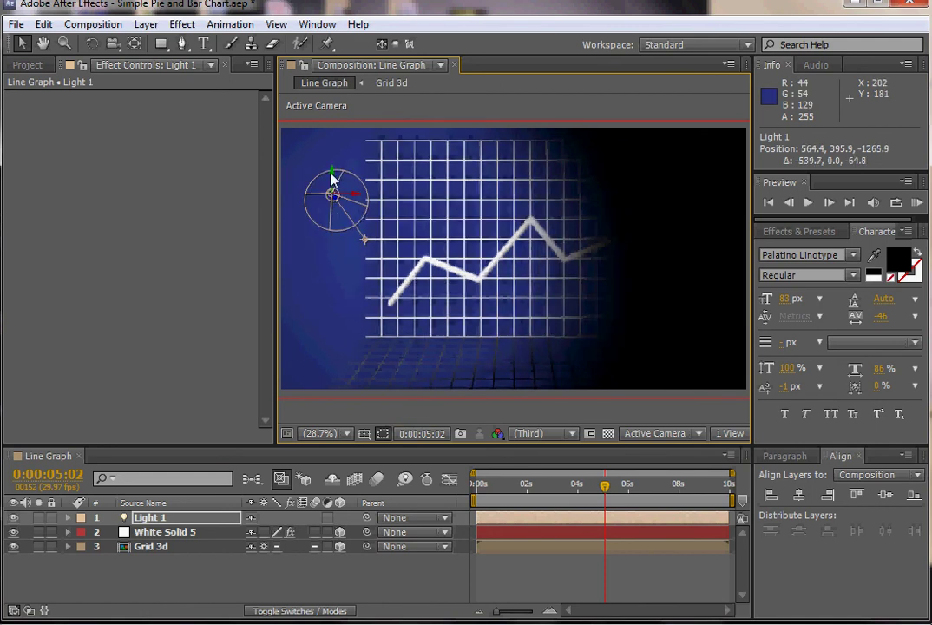
{"action": "left_click_drag", "start_coordinate": [333, 184], "coordinate": [334, 130]}
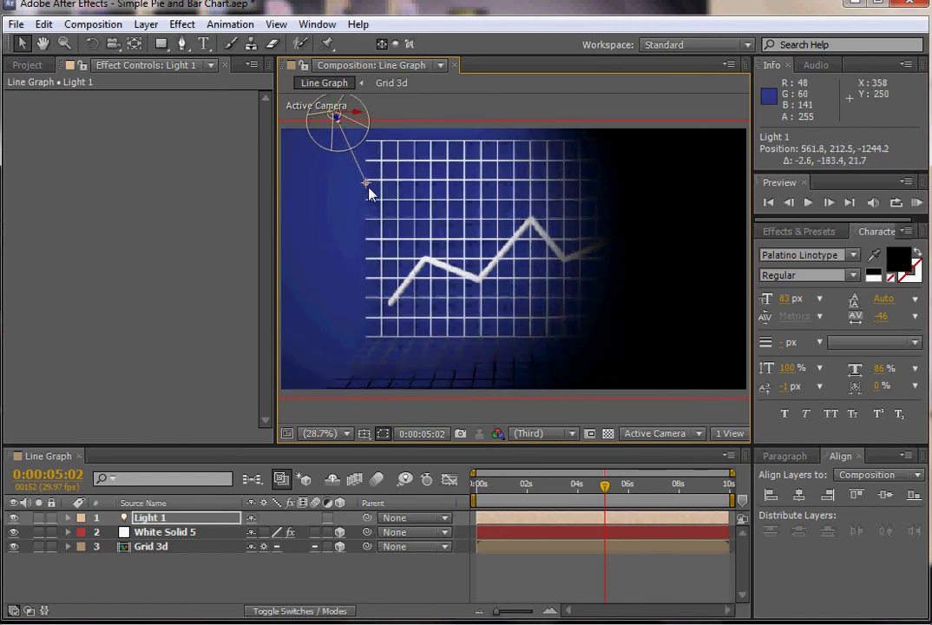
{"action": "mouse_move", "coordinate": [368, 184]}
{"action": "left_mouse_down"}
{"action": "mouse_move", "coordinate": [501, 216]}
{"action": "mouse_move", "coordinate": [473, 223]}
{"action": "mouse_move", "coordinate": [427, 194]}
{"action": "mouse_move", "coordinate": [451, 216]}
{"action": "left_mouse_up"}
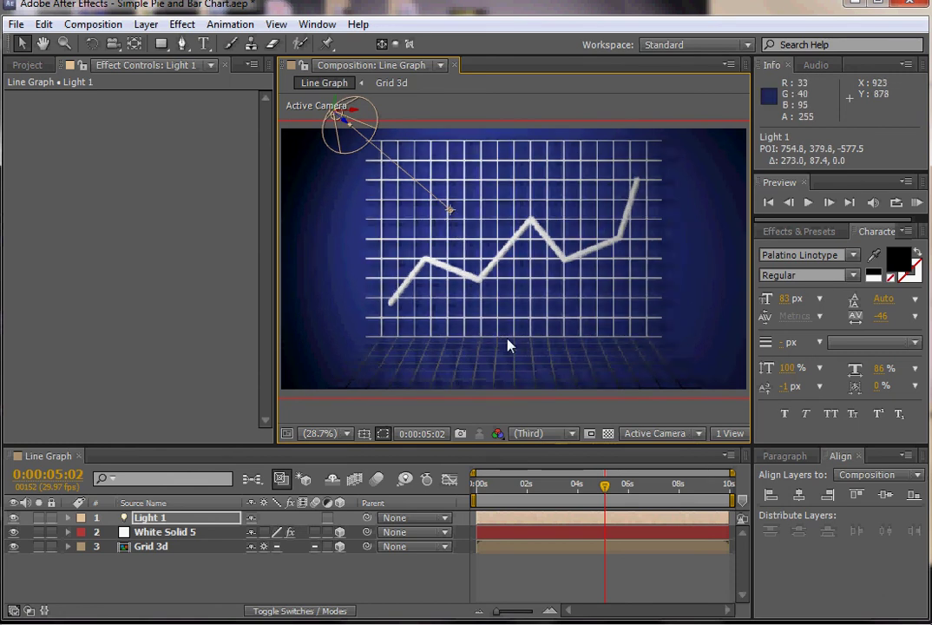
Step: View the composition at 50% and set White Solid 5's Material Options Casts Shadows to On
{"action": "left_click", "coordinate": [345, 433]}
{"action": "left_click", "coordinate": [352, 287]}
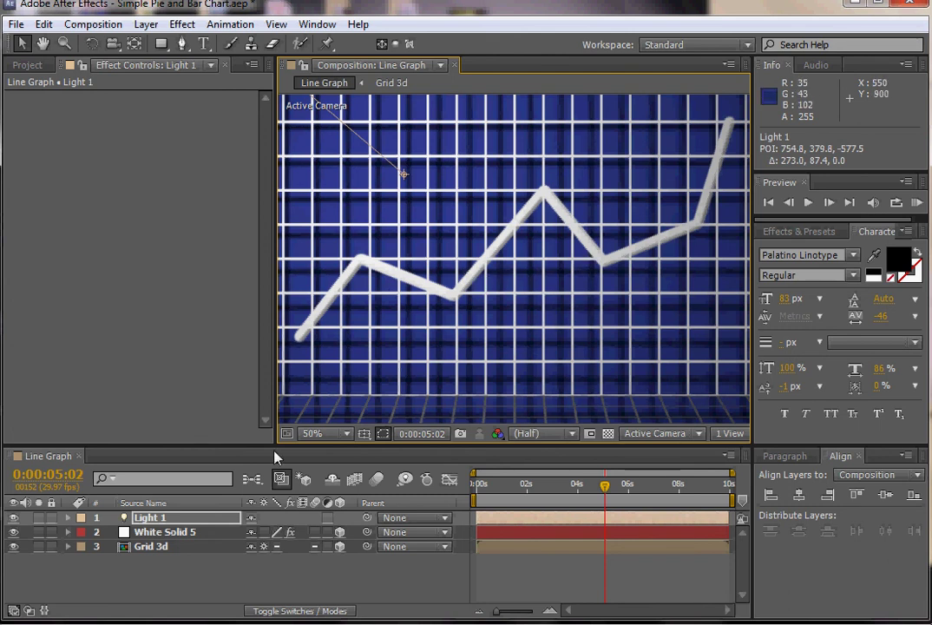
{"action": "left_click", "coordinate": [69, 533]}
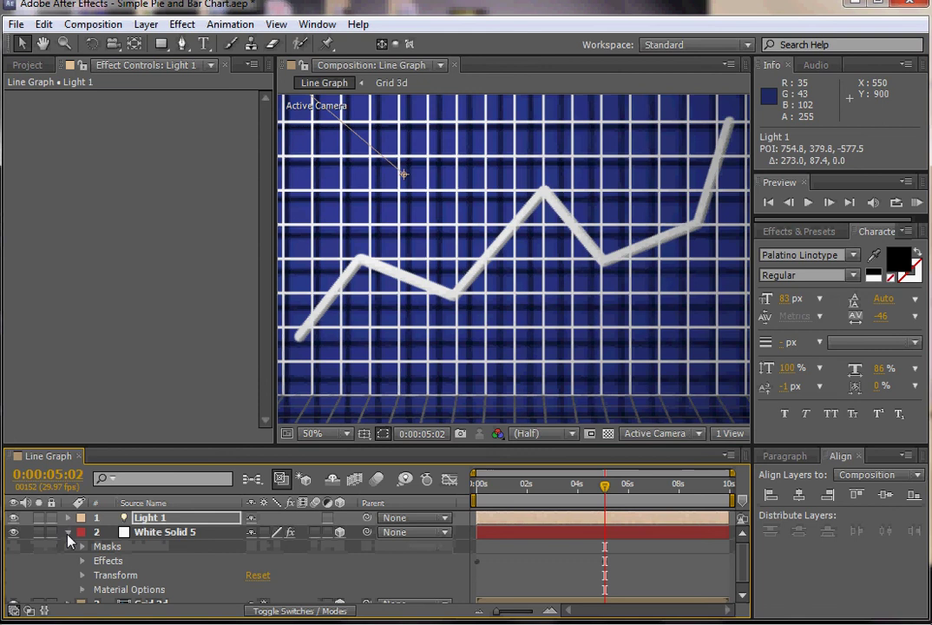
{"action": "left_click", "coordinate": [83, 591]}
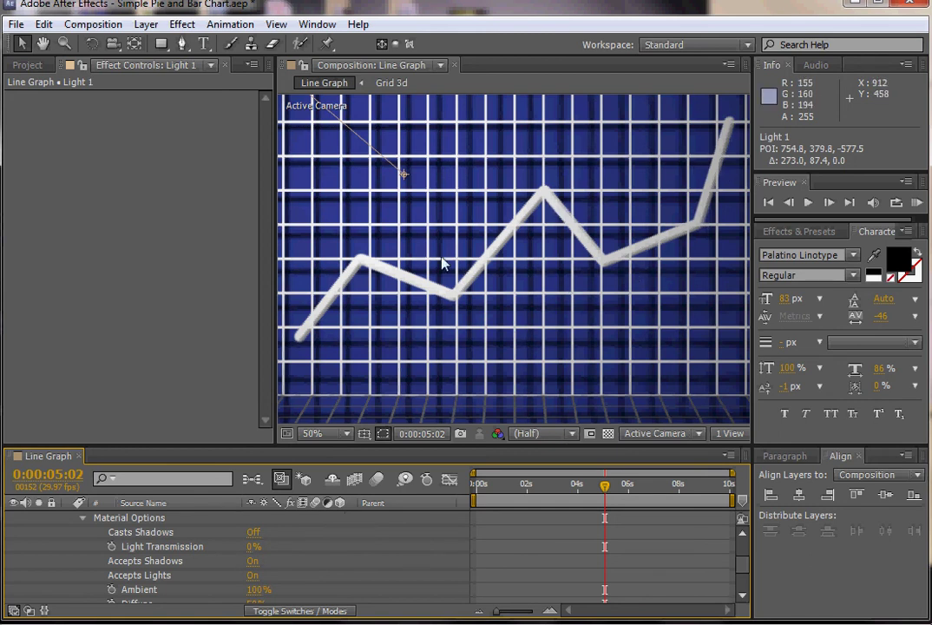
{"action": "left_click", "coordinate": [253, 532]}
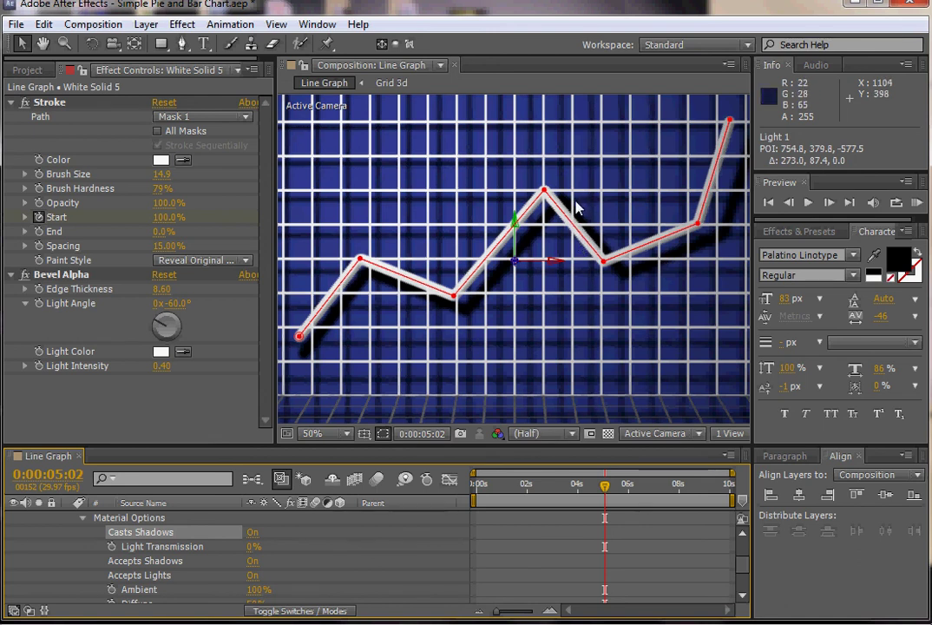
Step: Move White Solid 5 from Z position -153 to -258, then collapse the layer
{"action": "left_click", "coordinate": [83, 519]}
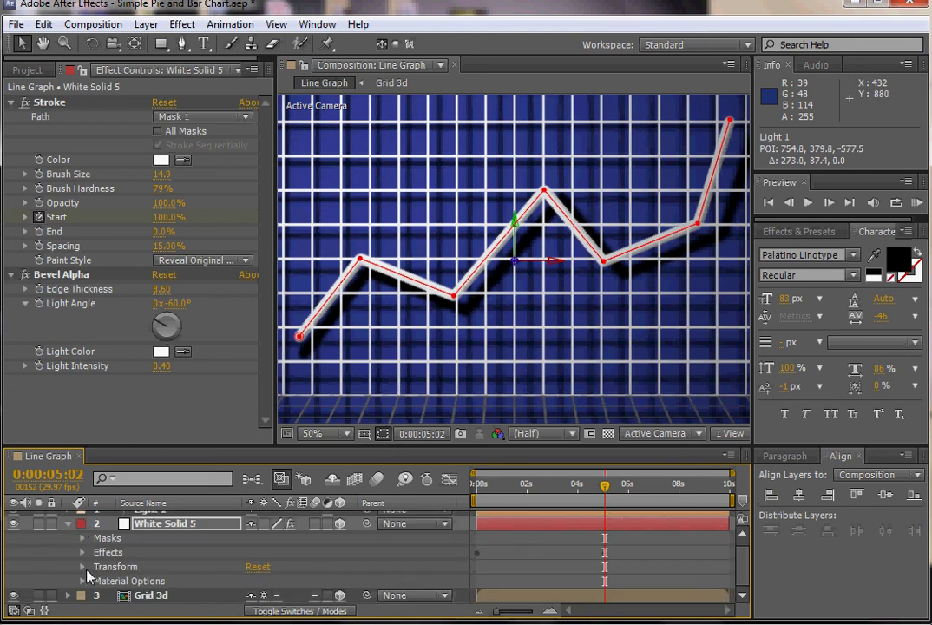
{"action": "left_click", "coordinate": [84, 567]}
{"action": "scroll", "coordinate": [100, 567], "scroll_direction": "down", "scroll_amount": 2}
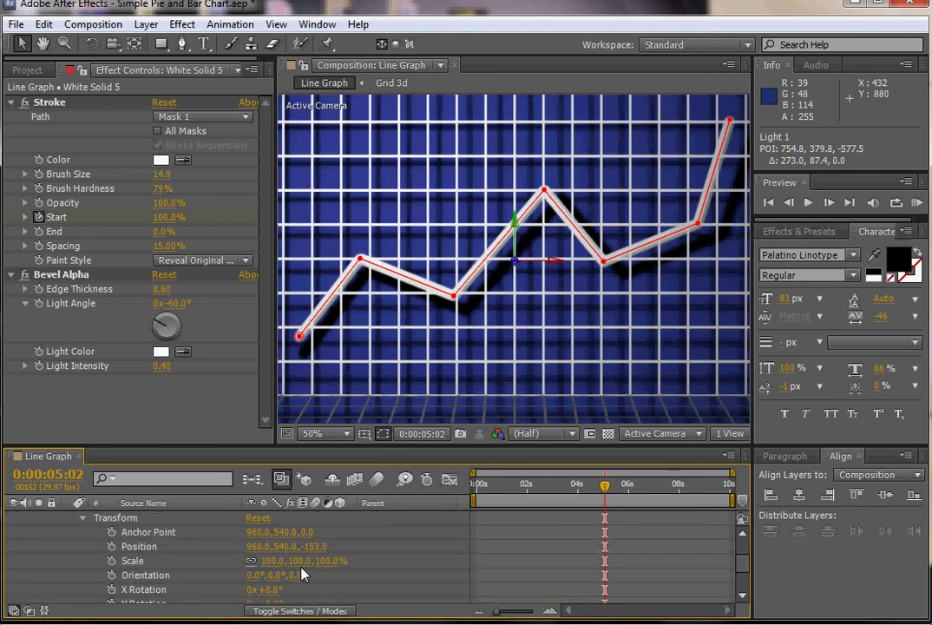
{"action": "left_click_drag", "start_coordinate": [322, 551], "coordinate": [301, 555]}
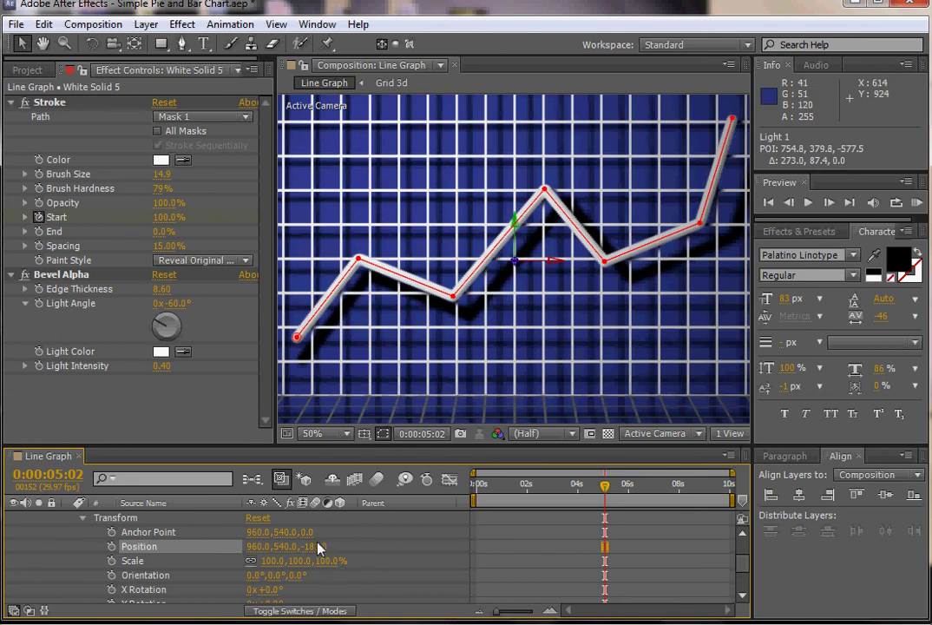
{"action": "left_click_drag", "start_coordinate": [318, 547], "coordinate": [300, 549]}
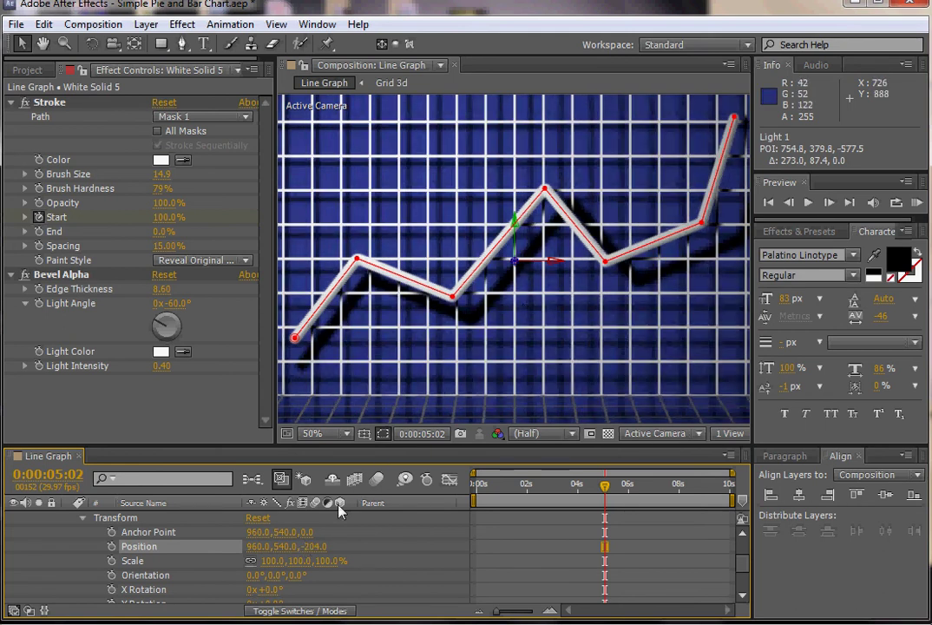
{"action": "left_click_drag", "start_coordinate": [317, 548], "coordinate": [278, 552]}
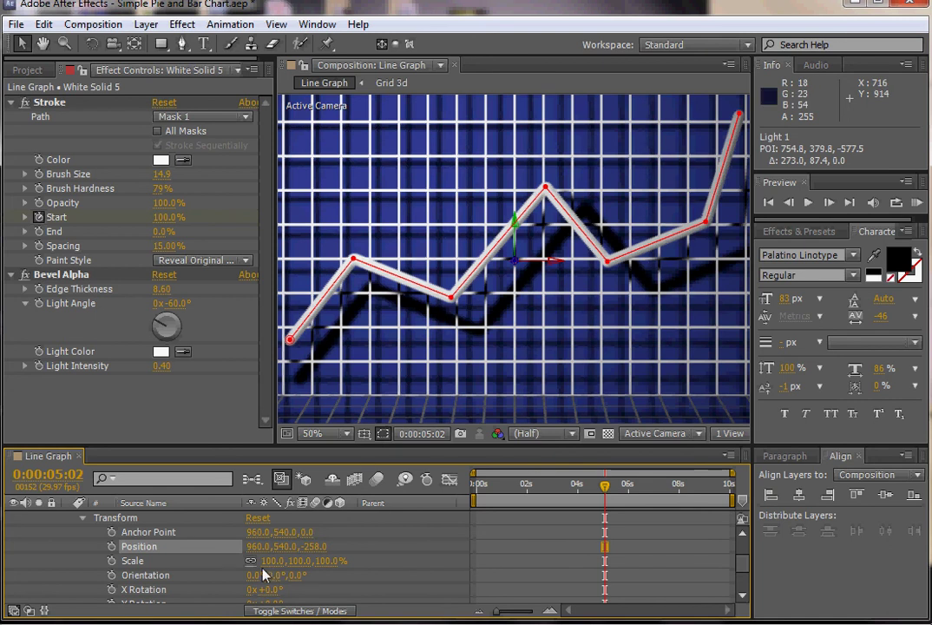
{"action": "left_click", "coordinate": [83, 518]}
{"action": "left_click", "coordinate": [71, 524]}
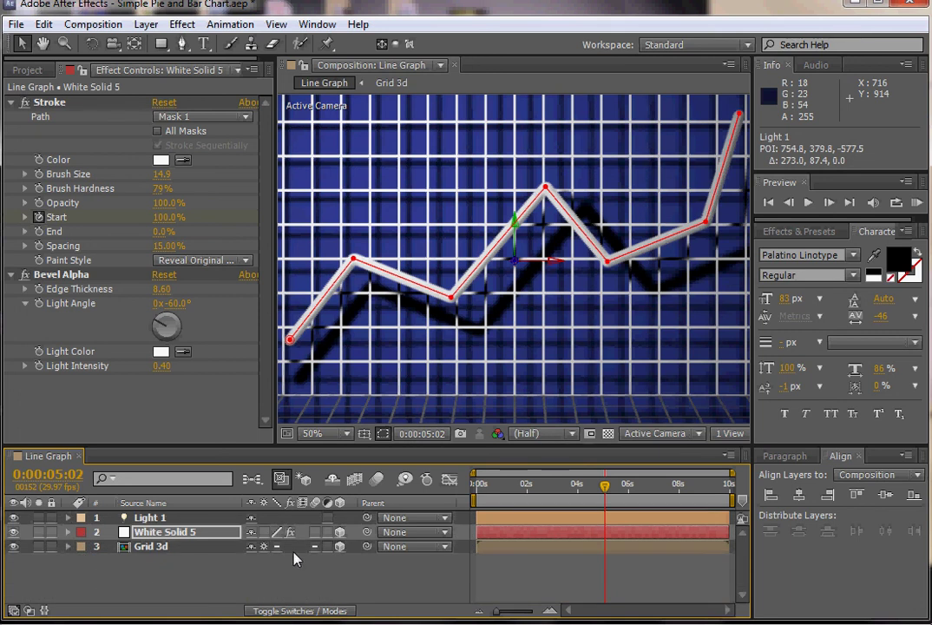
{"action": "left_click", "coordinate": [323, 434]}
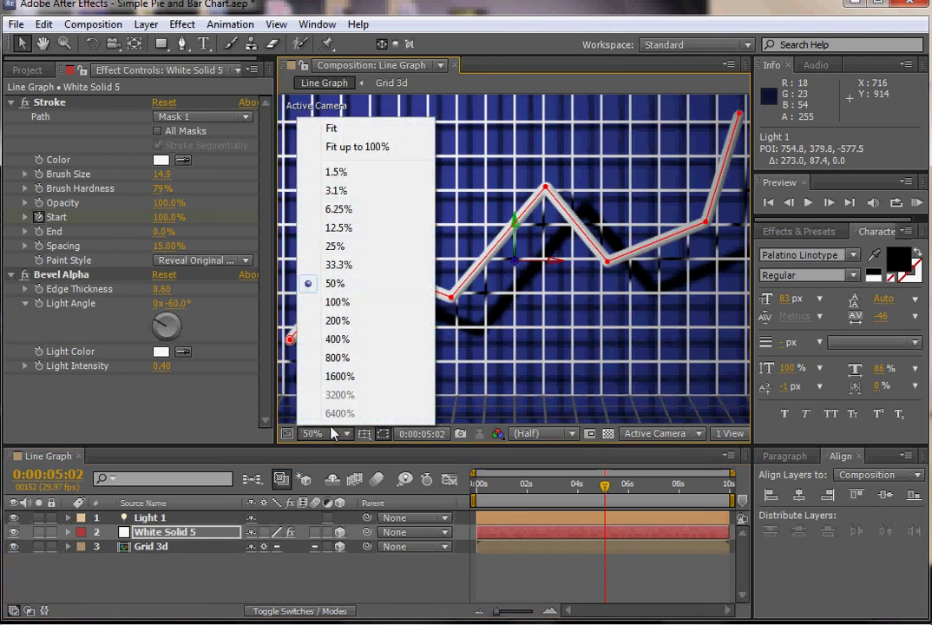
Step: Fit the composition in the viewer and preview the stroke animation from 0:00
{"action": "left_click", "coordinate": [327, 130]}
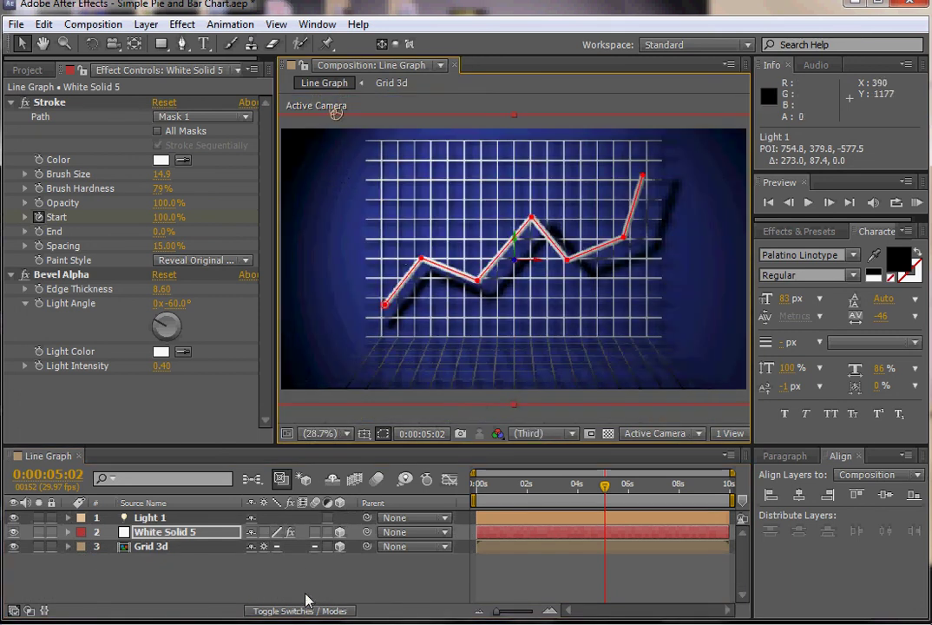
{"action": "left_click", "coordinate": [312, 584]}
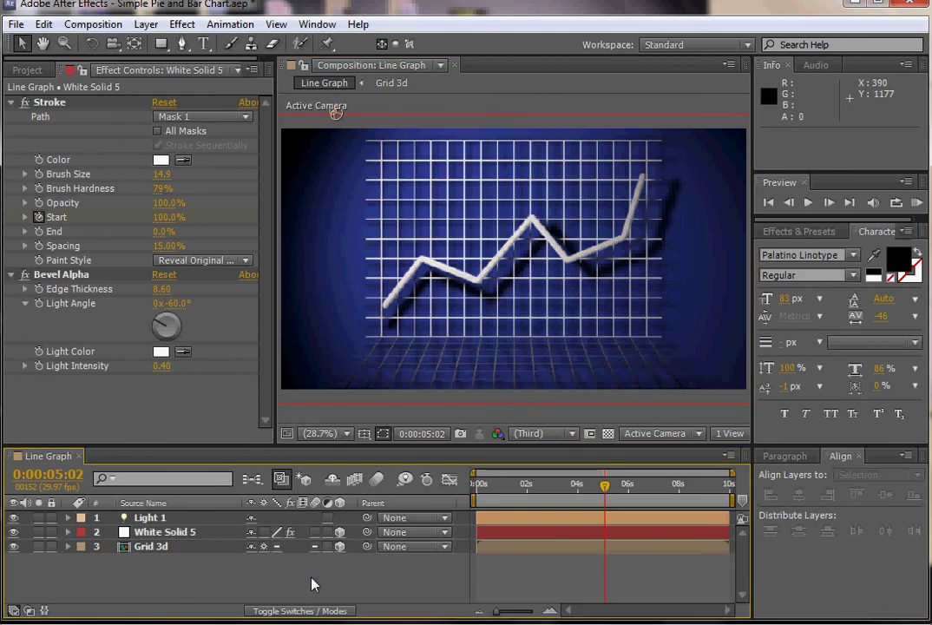
{"action": "key", "text": "Home"}
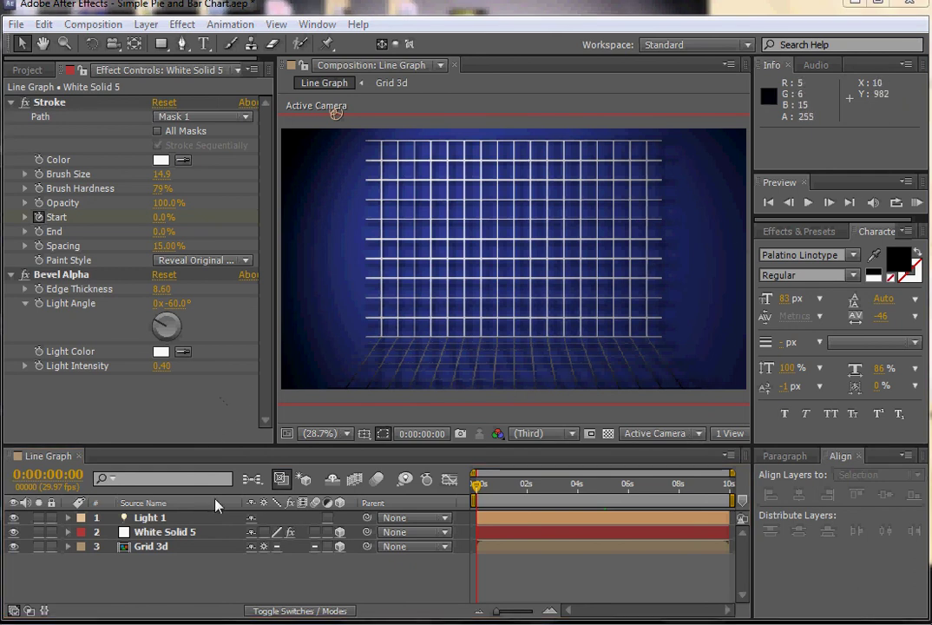
{"action": "key", "text": "space"}
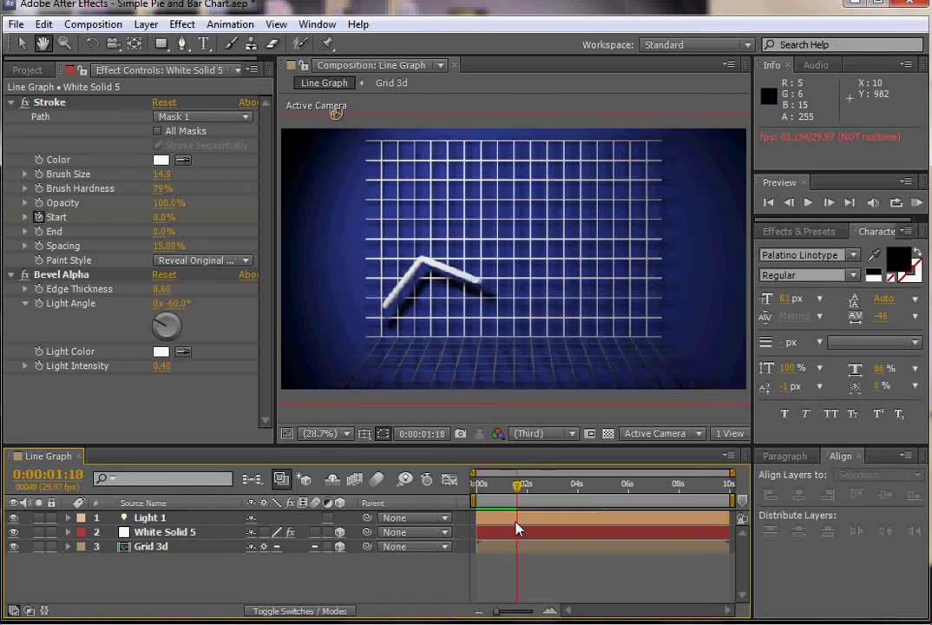
{"action": "key", "text": "space"}
{"action": "key", "text": "space"}
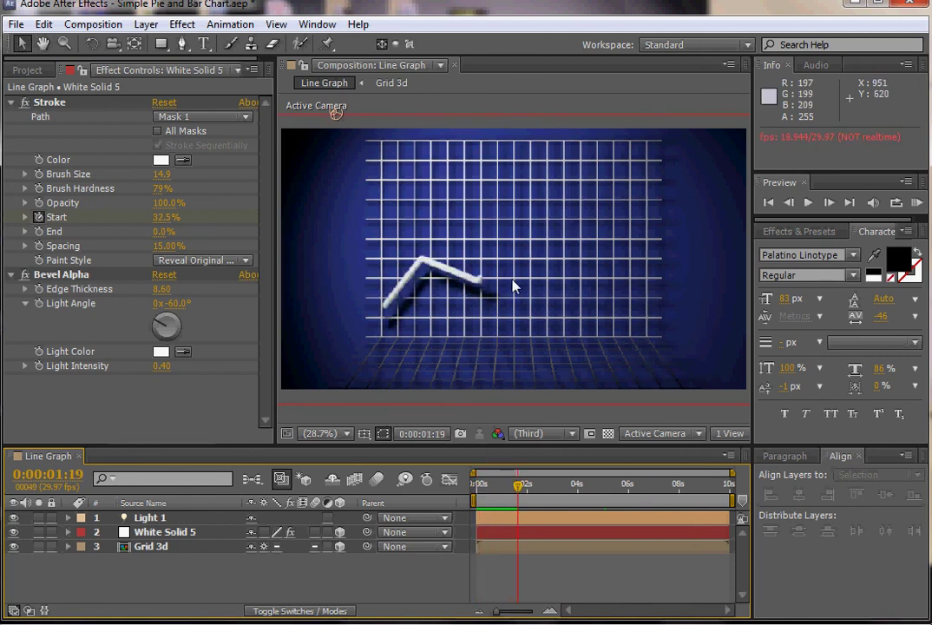
{"action": "key", "text": "space"}
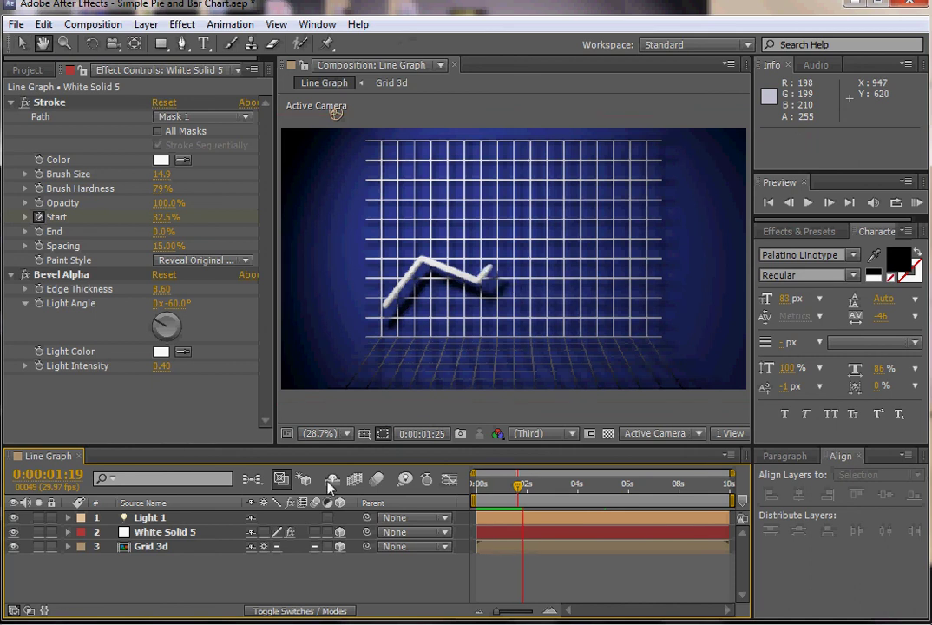